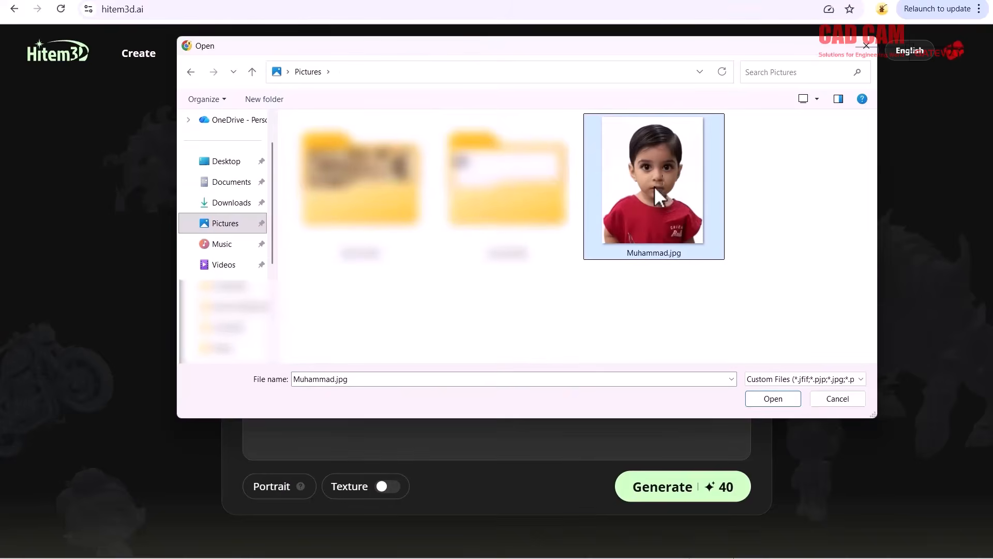
- Open the selected portrait photo in the image viewer, examine the face up close, and close the viewer
right_click(661, 191)
left_click(693, 205)
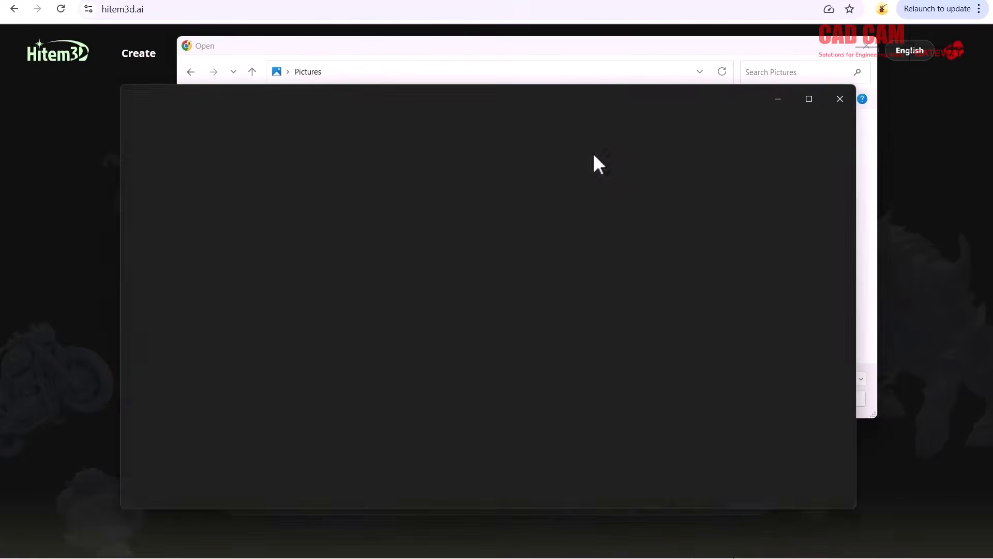
scroll(507, 233, "up", 5)
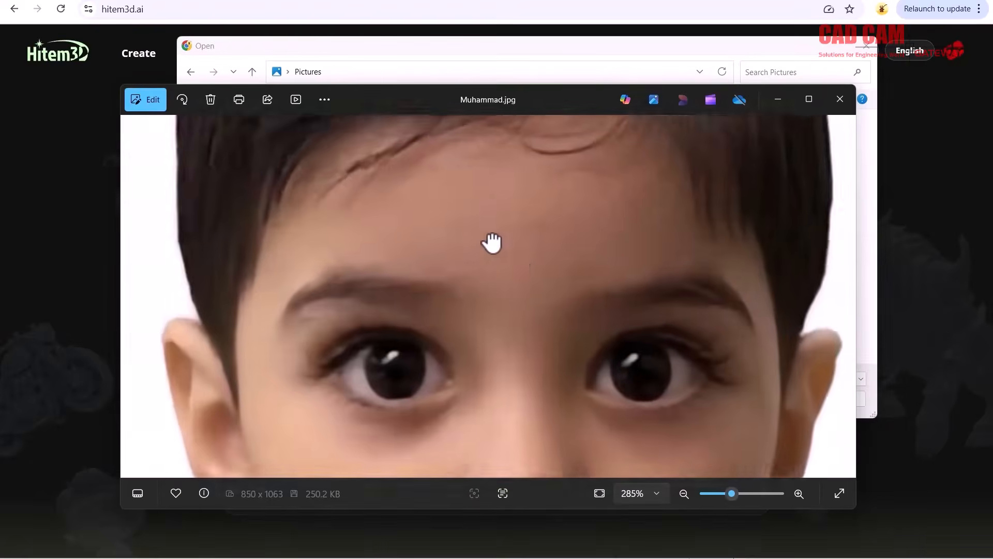
left_click_drag(492, 243, 455, 138)
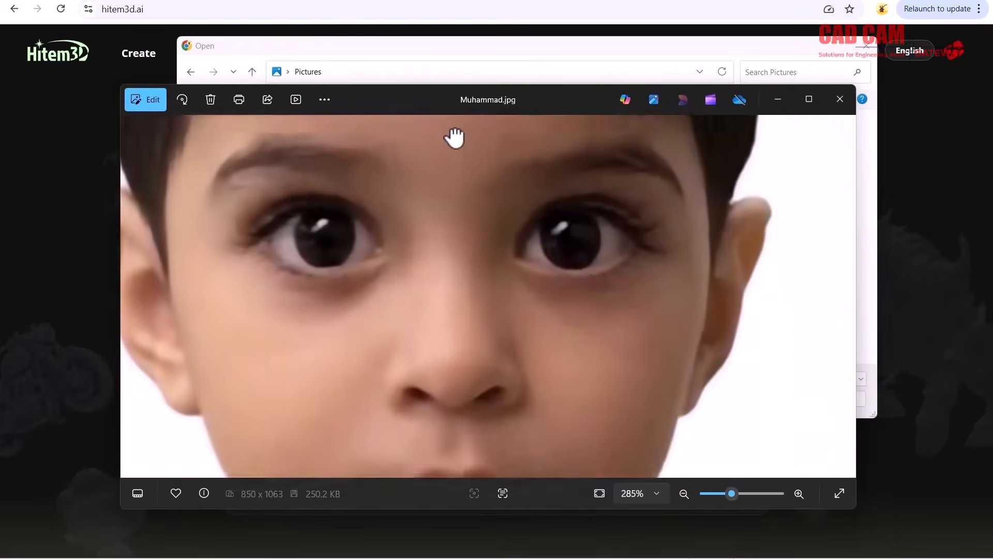
left_click_drag(455, 344, 546, 224)
scroll(545, 224, "down", 6)
scroll(539, 282, "down", 1)
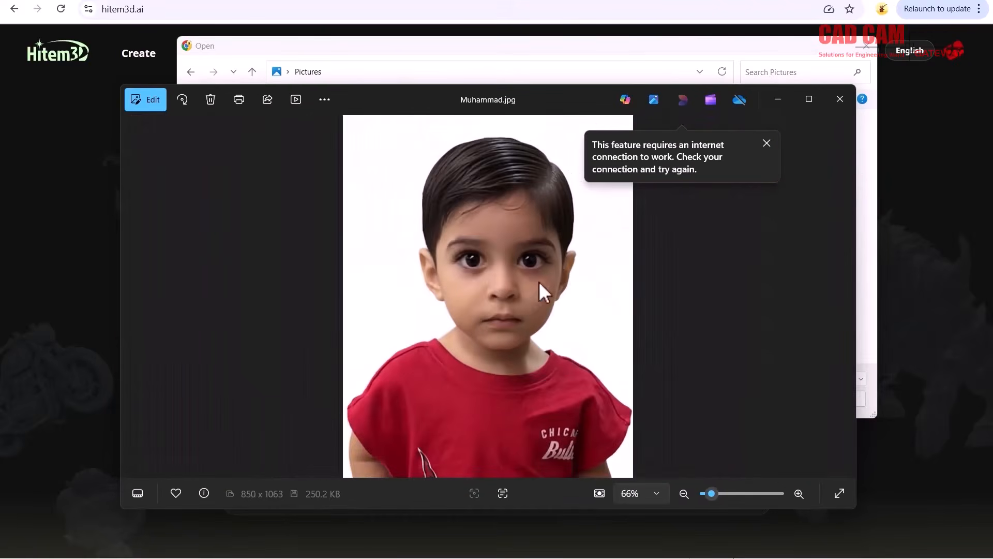
left_click(825, 116)
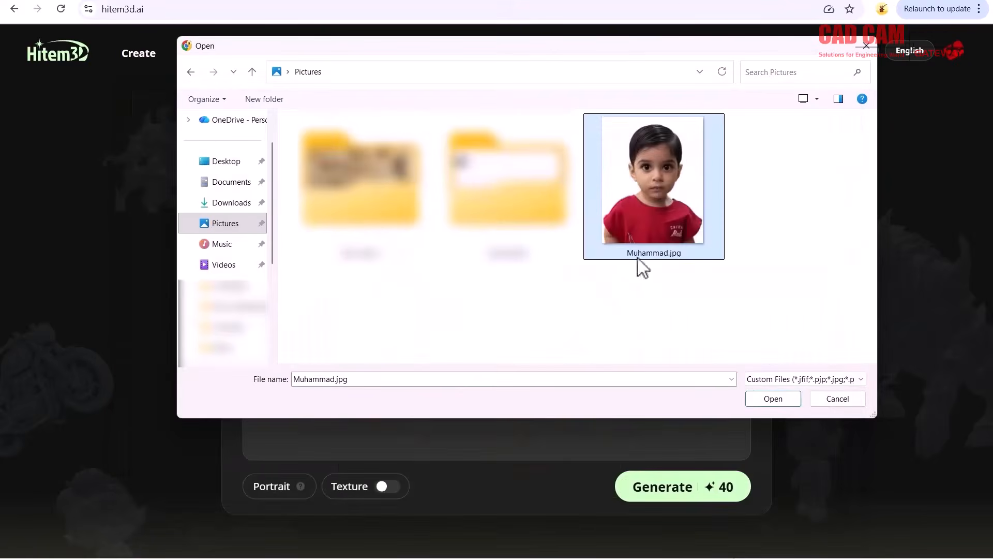
- Upload the child's portrait photo and generate an untextured 3D portrait model from it
left_click(781, 399)
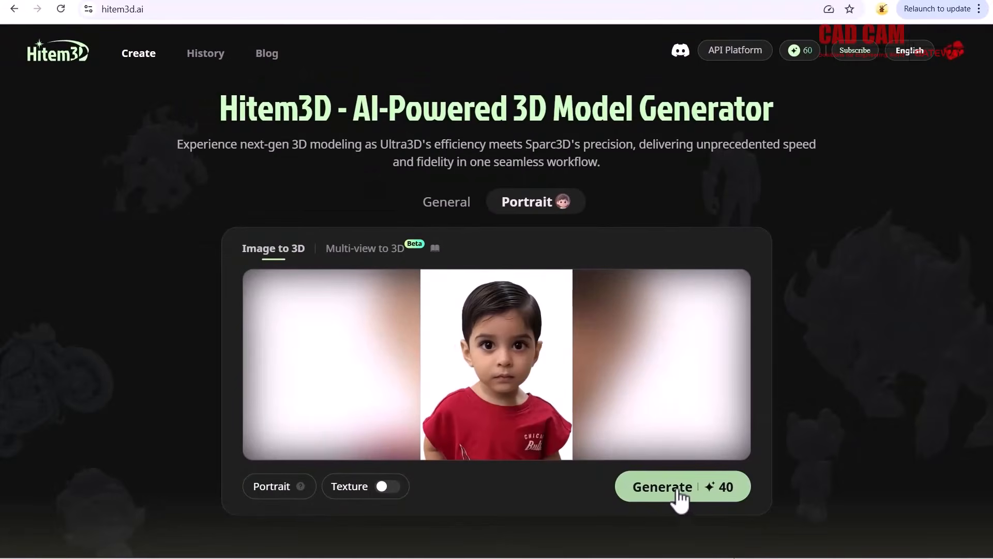
left_click(678, 496)
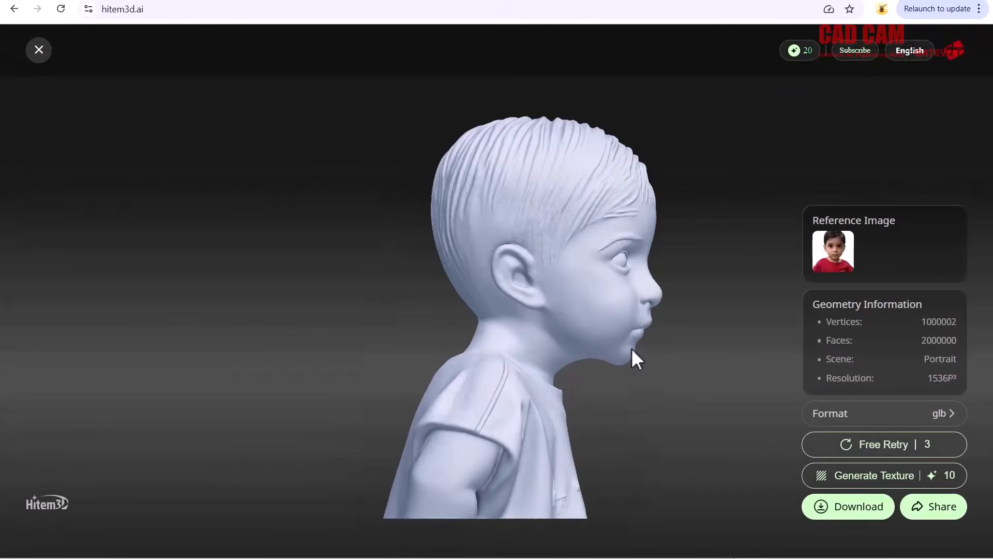
- Inspect the generated bust from several sides and download it in glb format
left_click_drag(633, 352, 463, 334)
left_click_drag(498, 256, 568, 320)
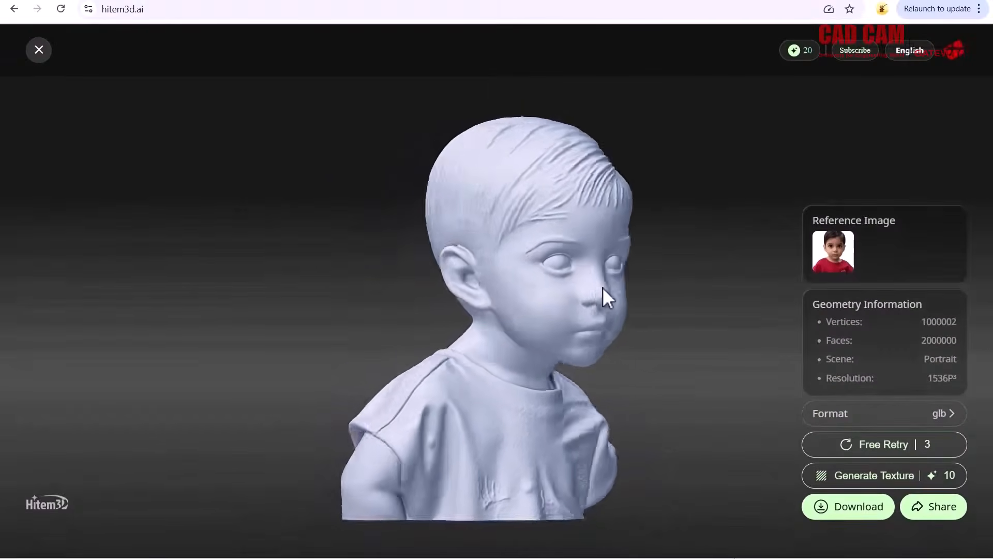
left_click_drag(603, 287, 427, 318)
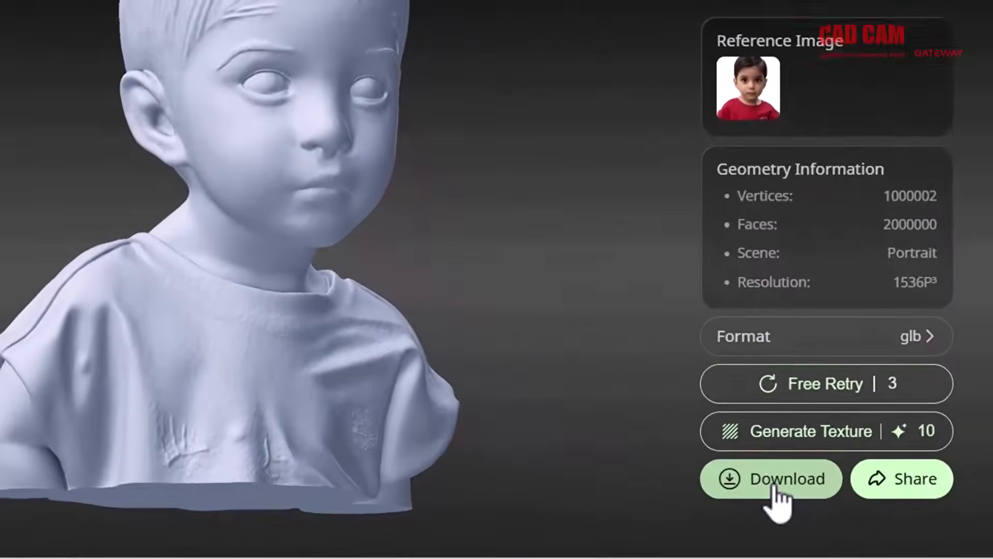
left_click(828, 505)
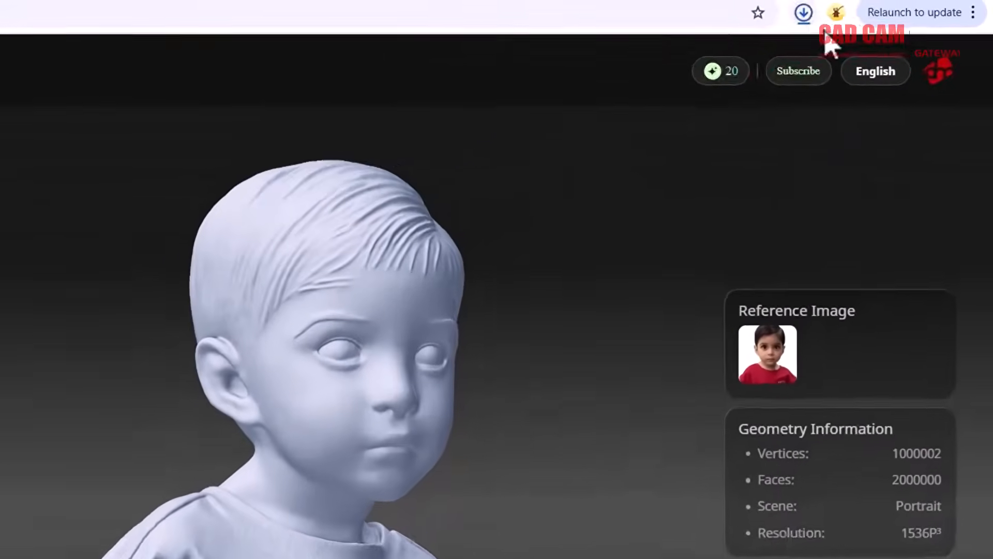
left_click(805, 14)
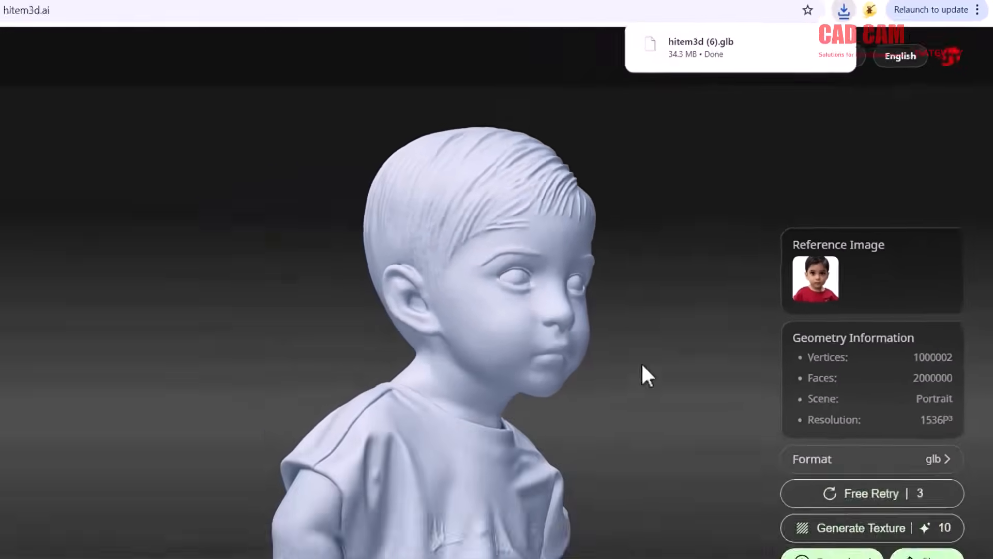
- Regenerate the portrait model using a free retry
left_click_drag(673, 323, 646, 309)
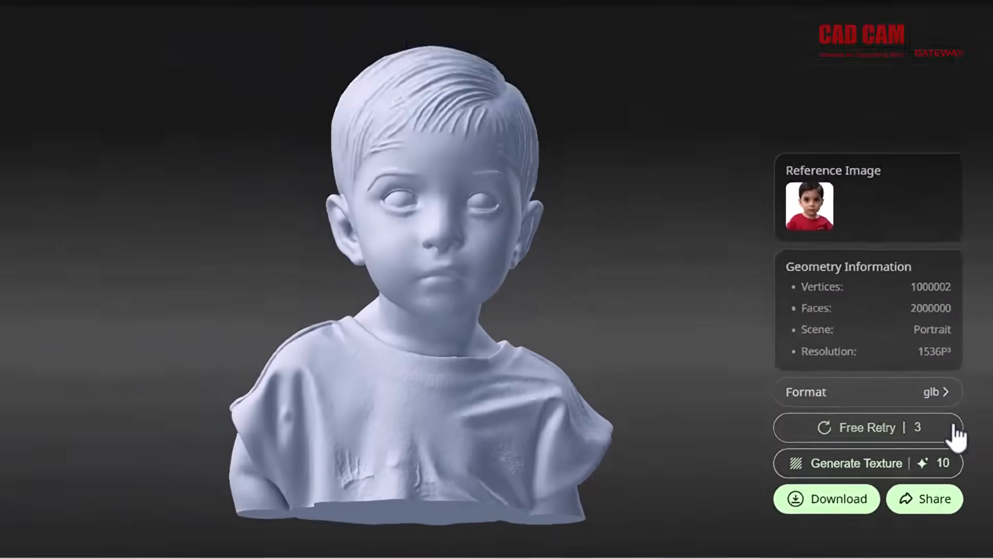
left_click(955, 427)
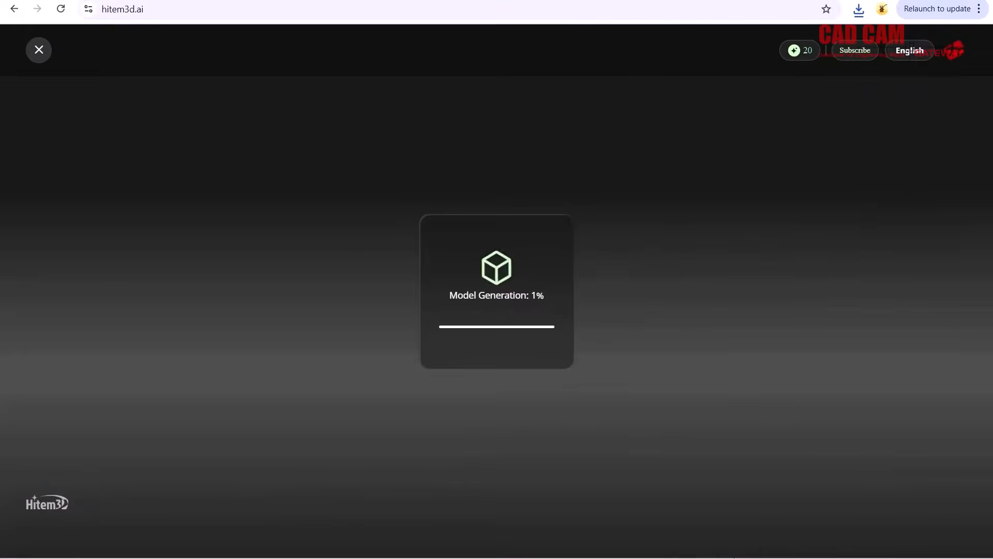
- Switch to Aspire and create a 35 x 45 x 2 inch job with Z zero at the material surface and standard modeling resolution
key("alt+Tab")
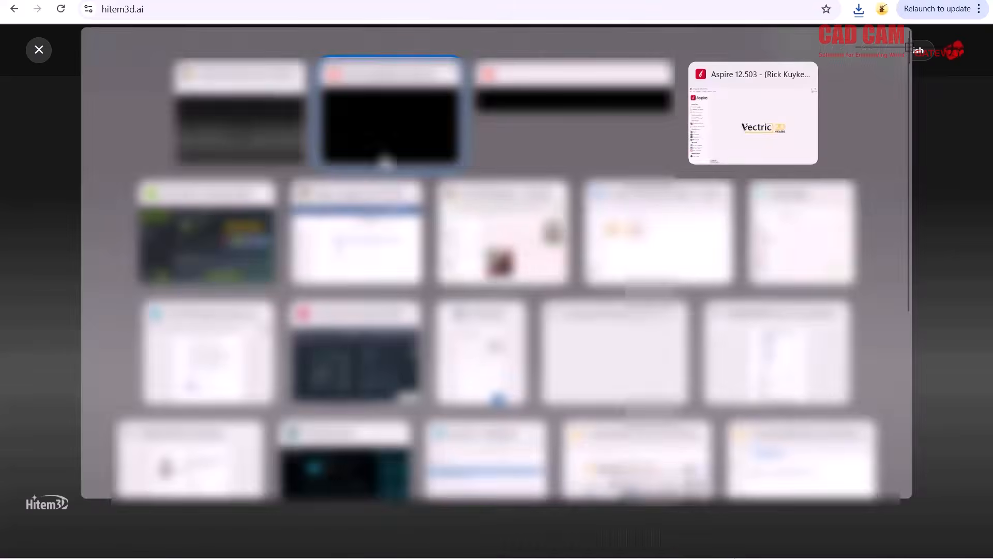
left_click(733, 116)
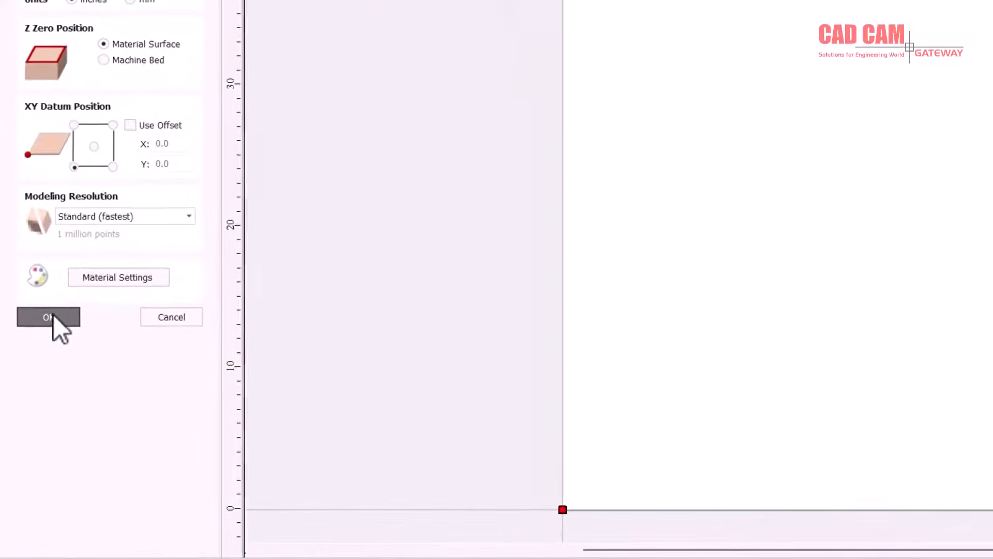
left_click(54, 314)
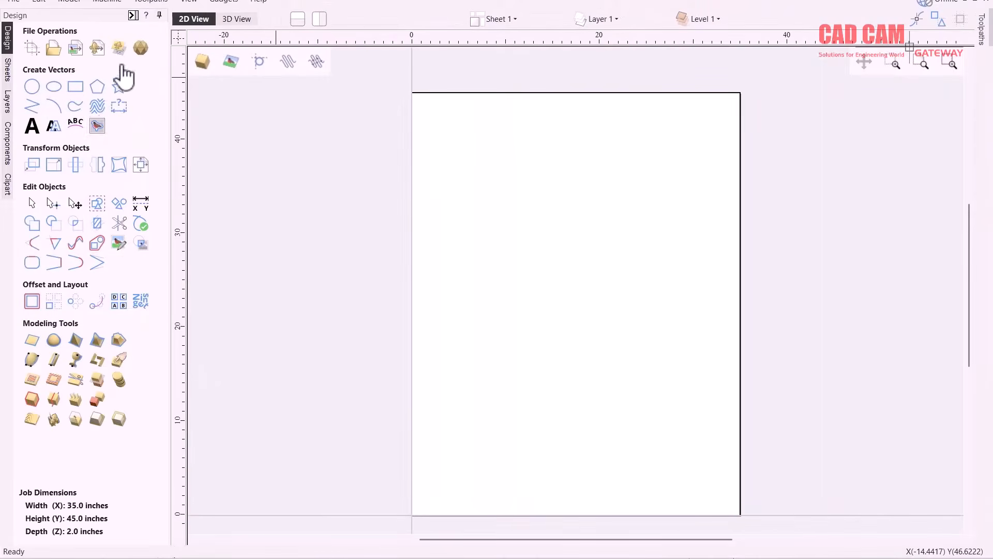
- Start a component / 3D model import and browse the Downloads folder for the portrait model
left_click(13, 2)
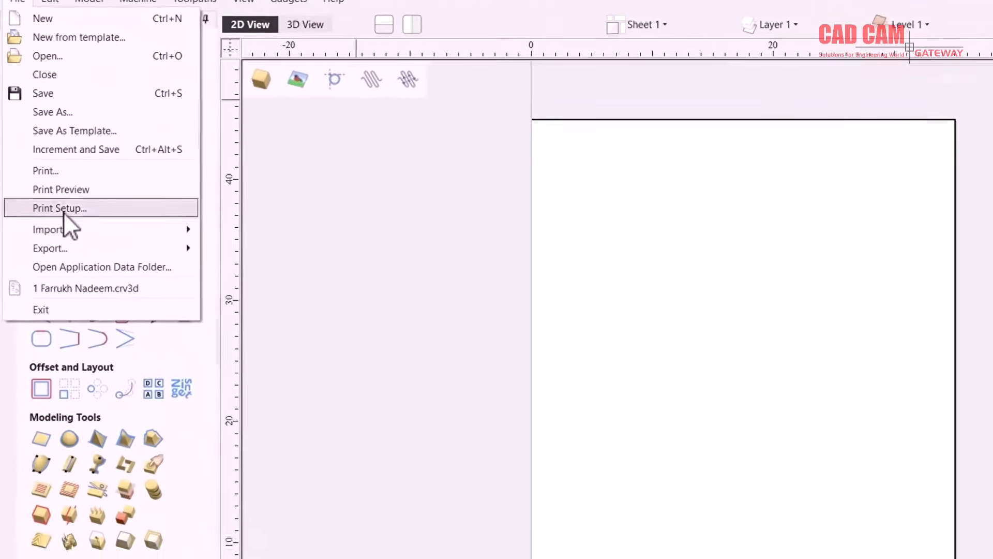
mouse_move(79, 238)
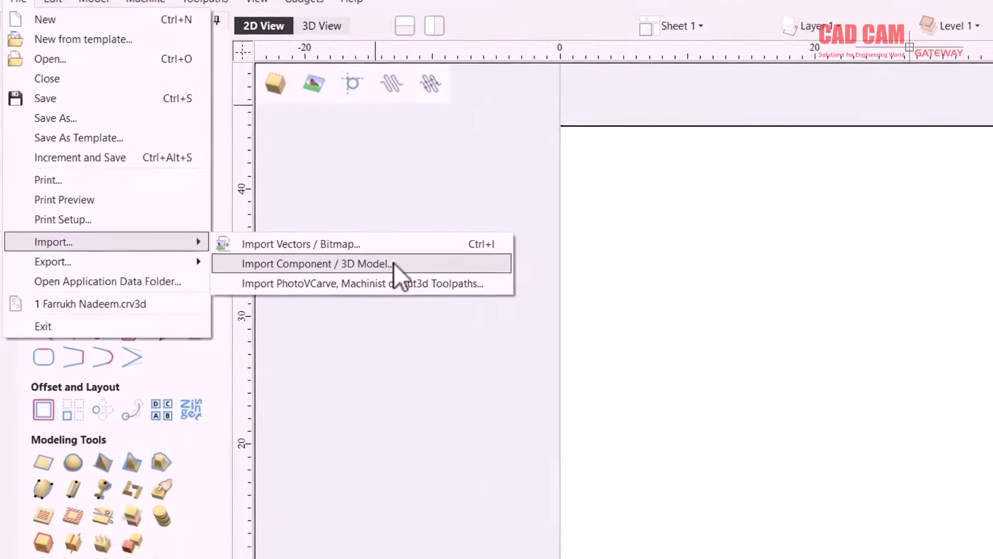
left_click(406, 273)
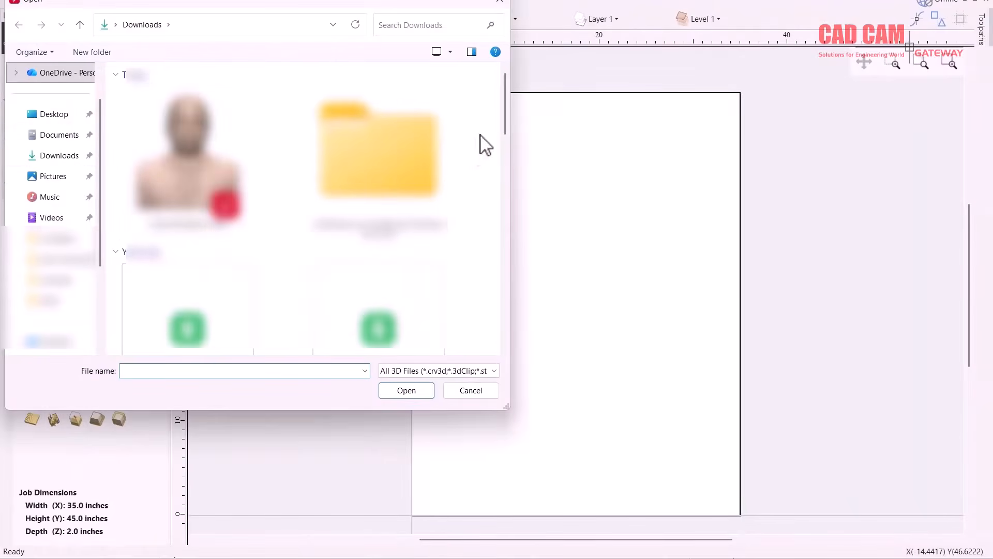
mouse_move(506, 101)
left_mouse_down()
mouse_move(496, 328)
mouse_move(499, 109)
left_mouse_up()
left_click_drag(497, 80, 494, 134)
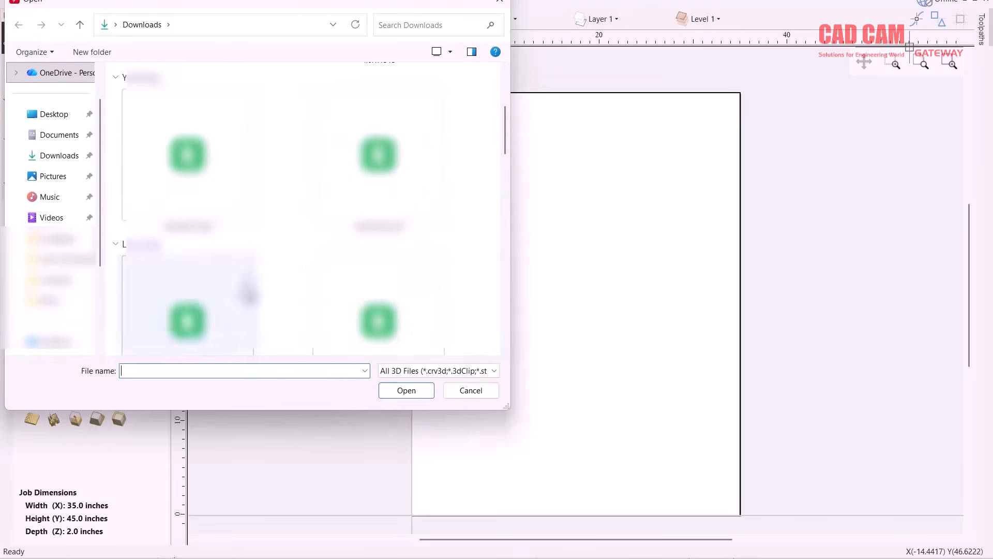
- Switch to the Hitem3D browser window and show the downloaded hitem3d (6).glb in its folder to check its name and location
mouse_move(284, 557)
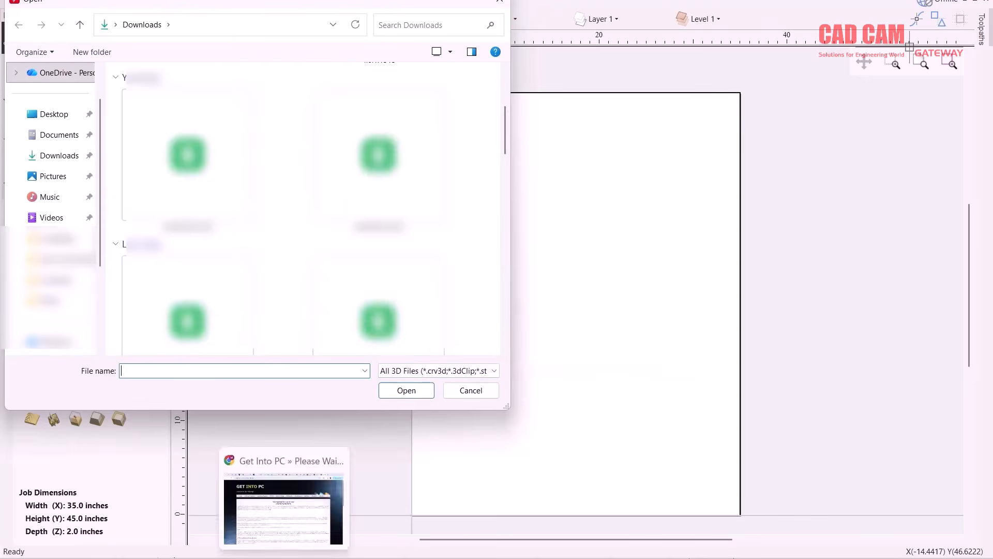
mouse_move(490, 556)
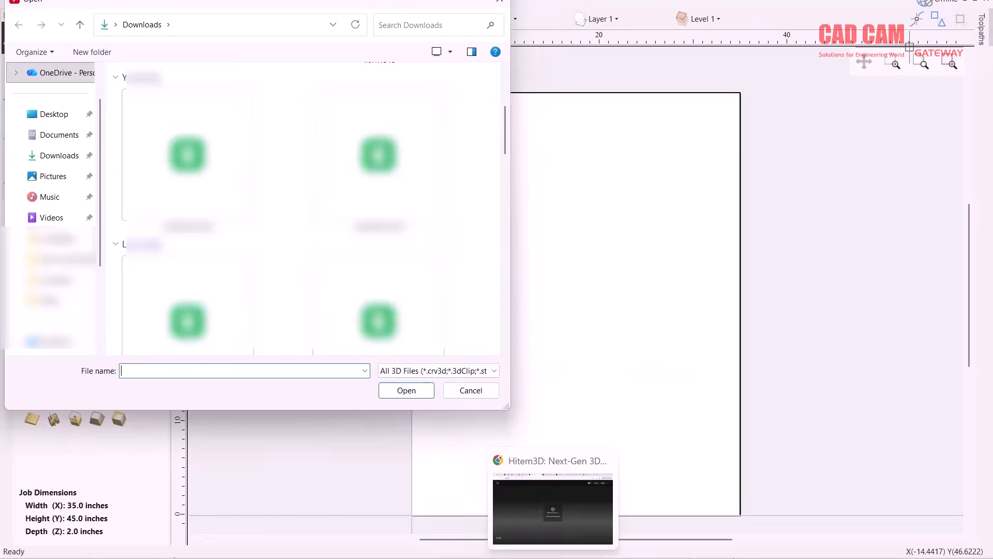
left_click(551, 504)
left_click(859, 9)
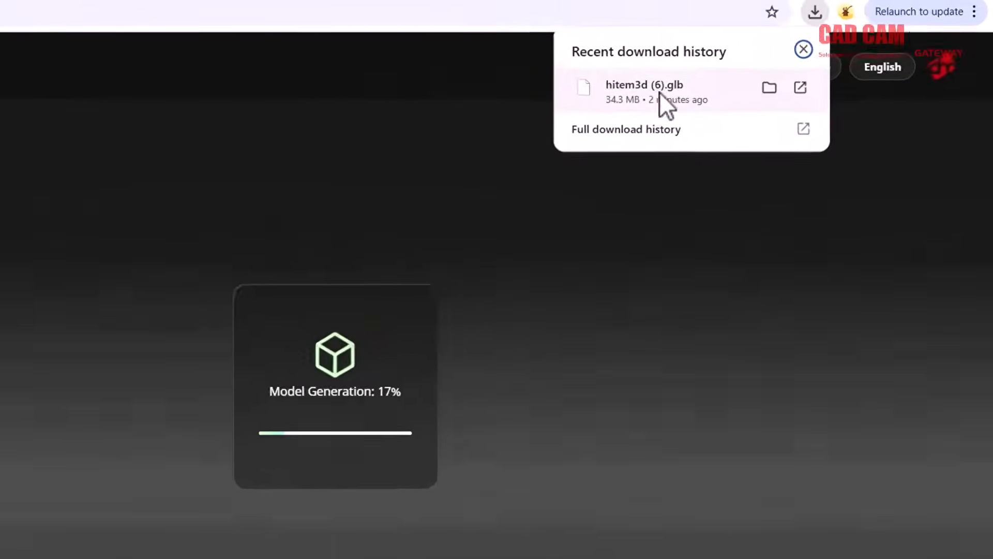
left_click(765, 89)
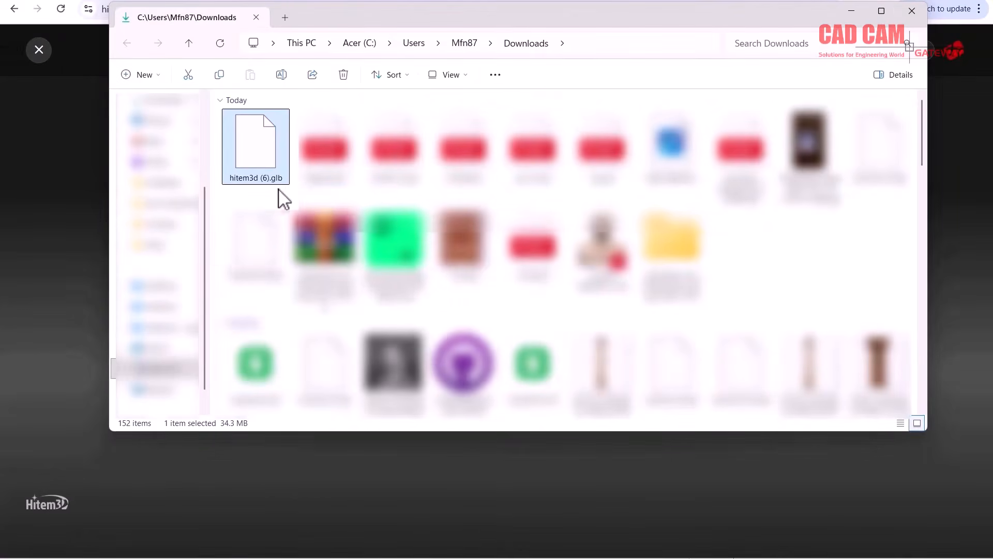
left_click(593, 43)
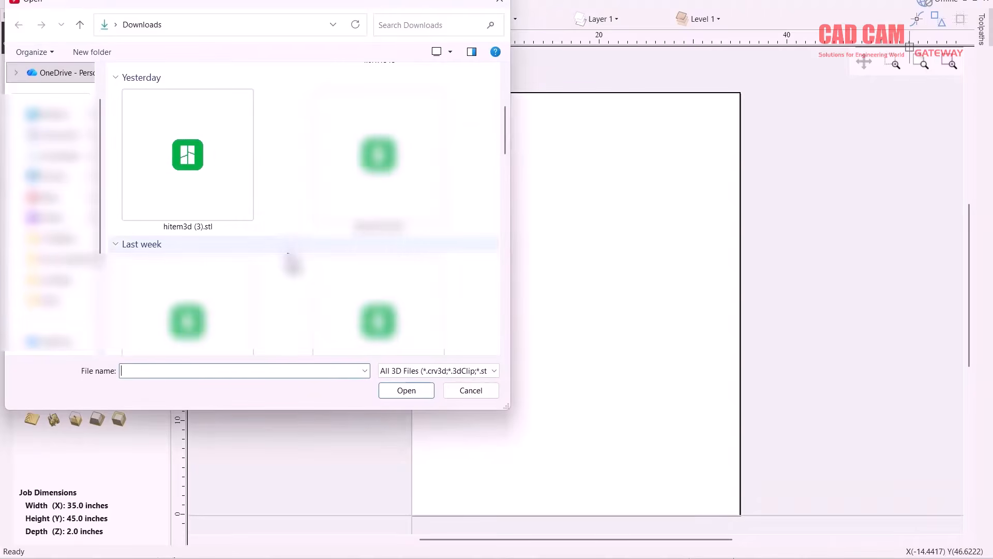
- Back in Aspire, try to import hitem3d (6).glb from the Downloads folder as a 3D model
left_click(212, 220)
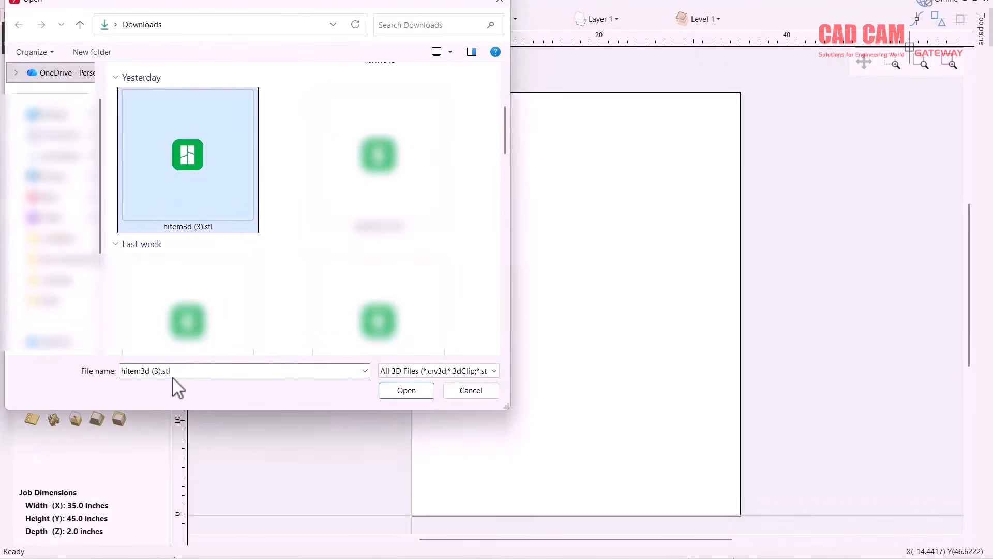
left_click(160, 371)
key("End")
key("shift+Left")
key("shift+Left")
key("shift+Left")
key("shift+Left")
key("shift+Left")
key("shift+Left")
key("shift+Left")
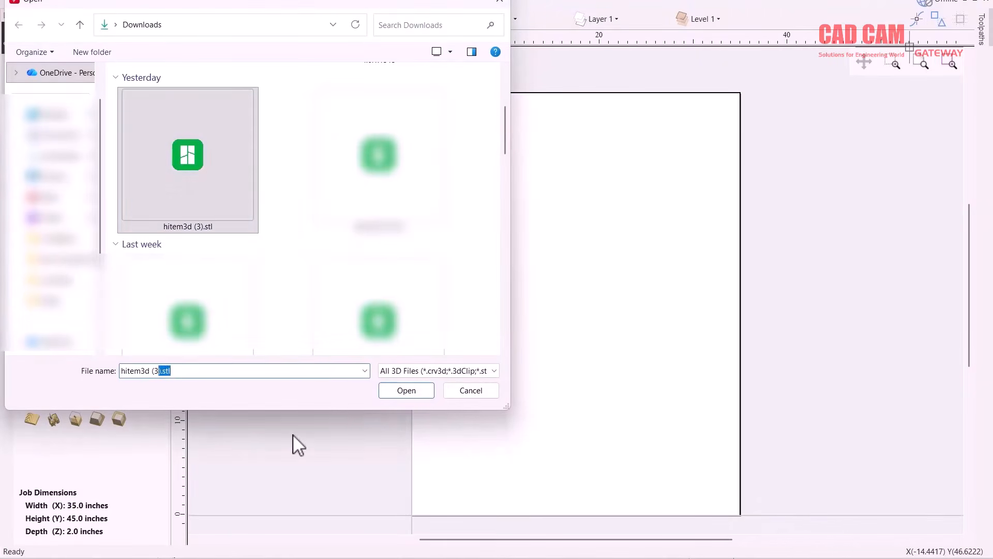
type("(6")
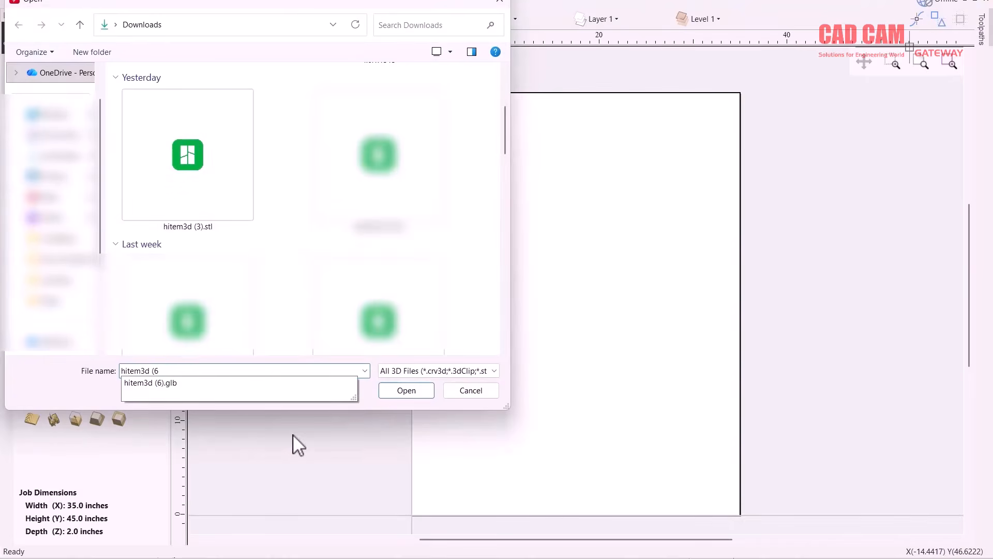
key("Down")
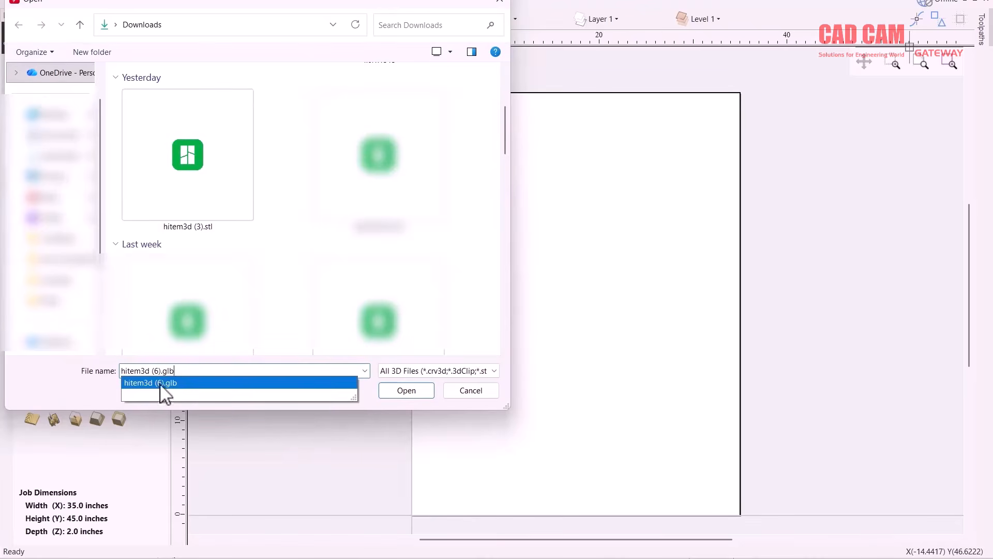
left_click(399, 392)
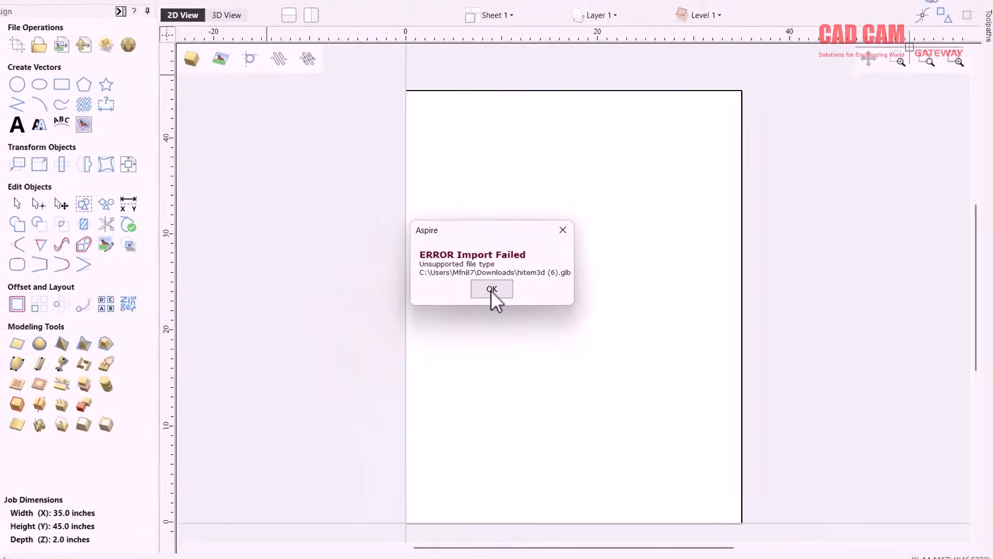
left_click(495, 287)
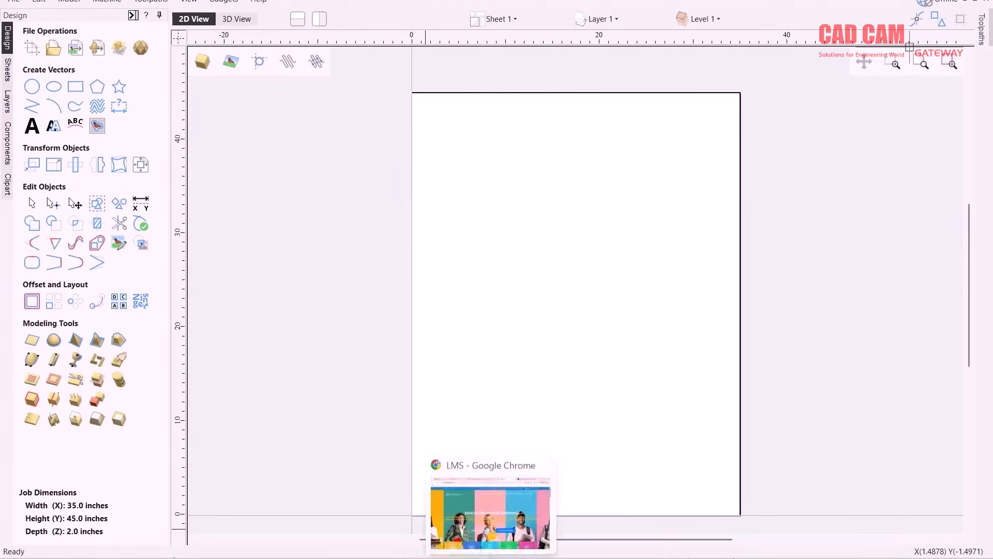
left_click(489, 517)
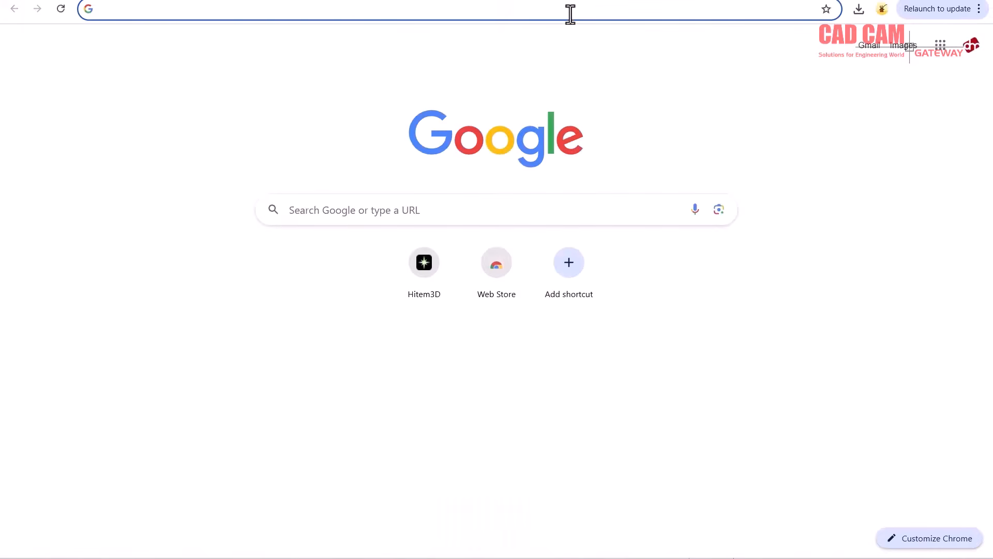
type("https://convert3d.org/")
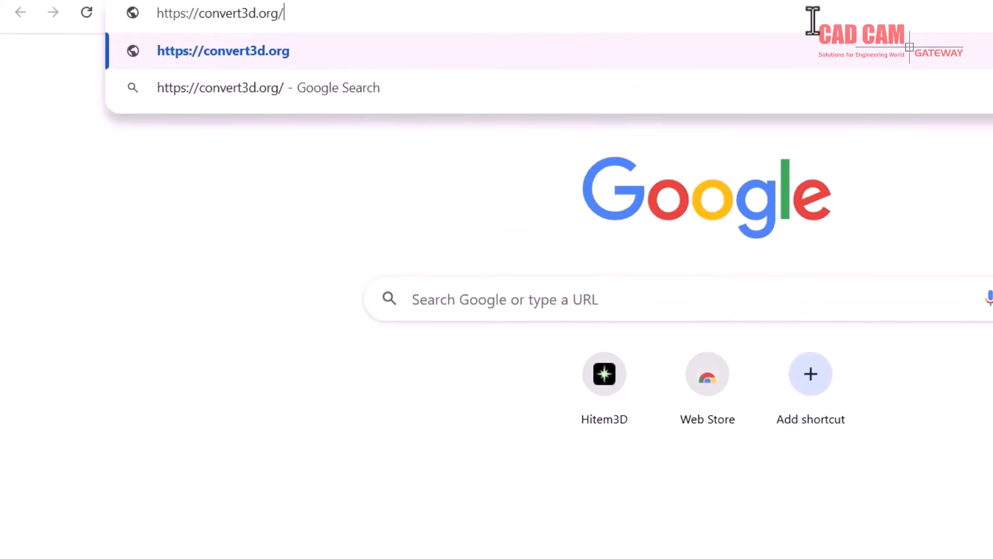
key("Return")
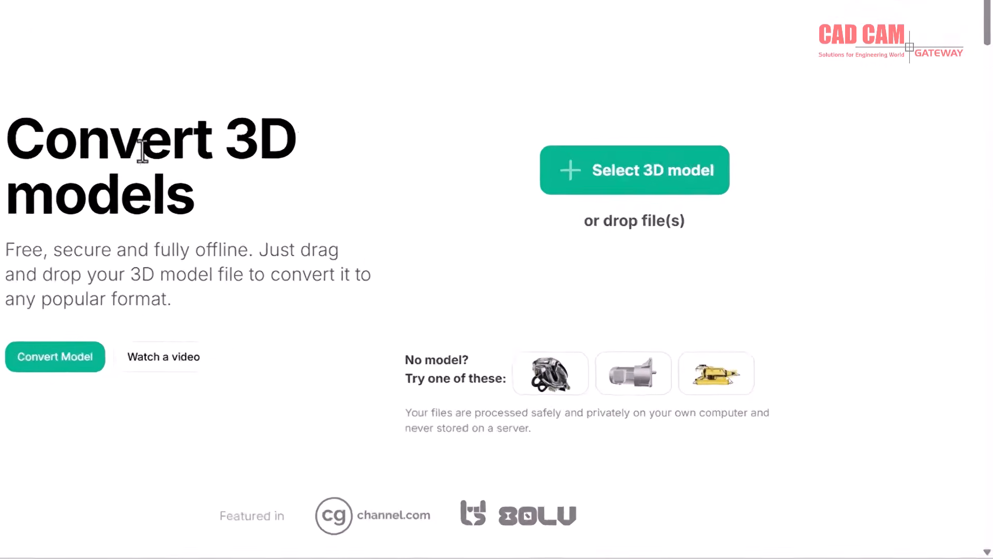
- Load hitem3d (6).glb from the Downloads folder into the online model converter
left_click(627, 176)
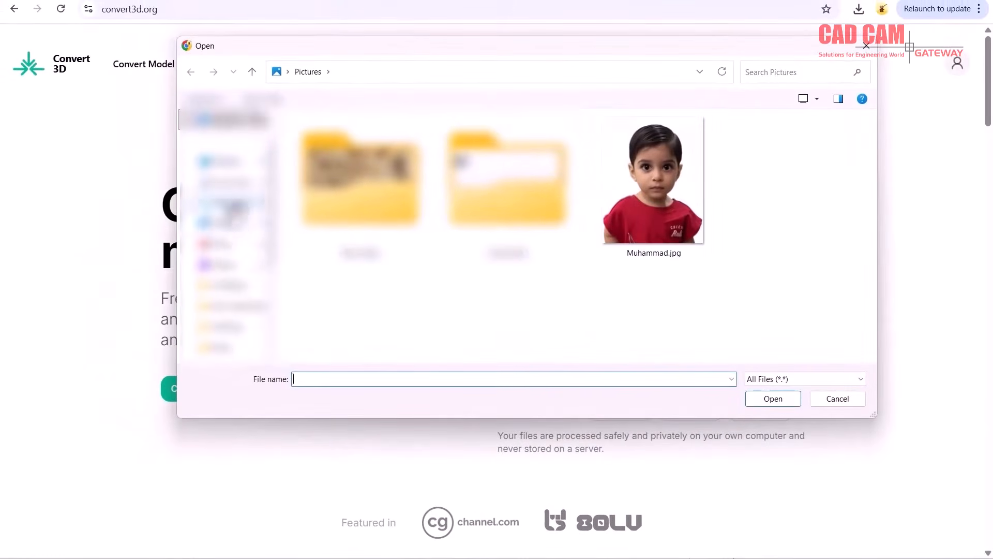
left_click(229, 205)
left_click(368, 202)
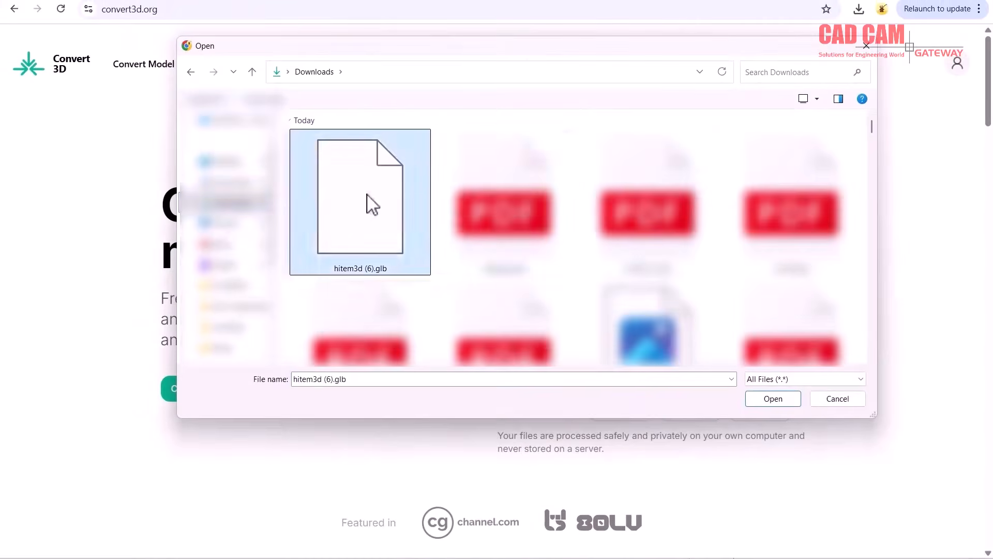
left_click(773, 399)
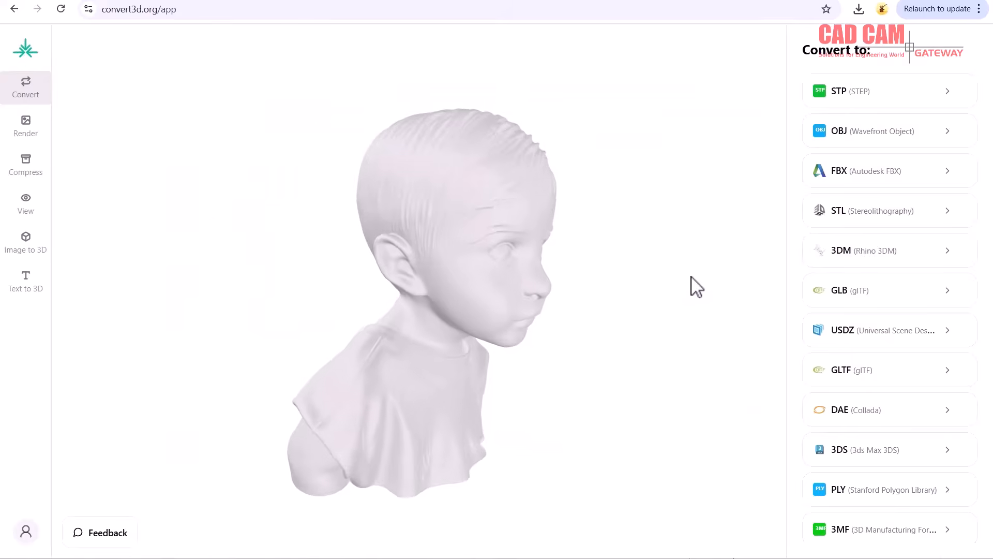
- Convert the portrait model to STL and download it as hitem3d (6).stl
left_click_drag(496, 303, 524, 280)
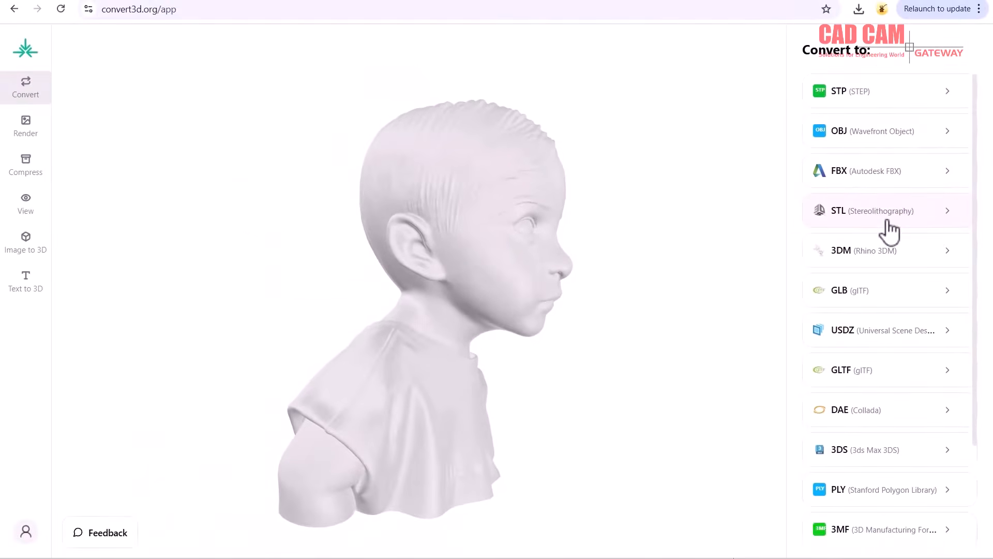
left_click(879, 222)
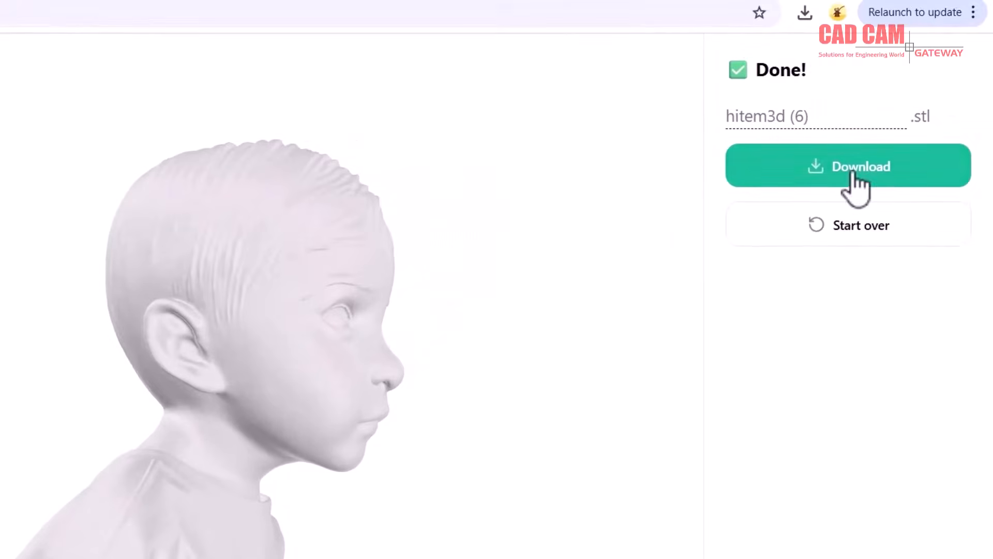
left_click(805, 14)
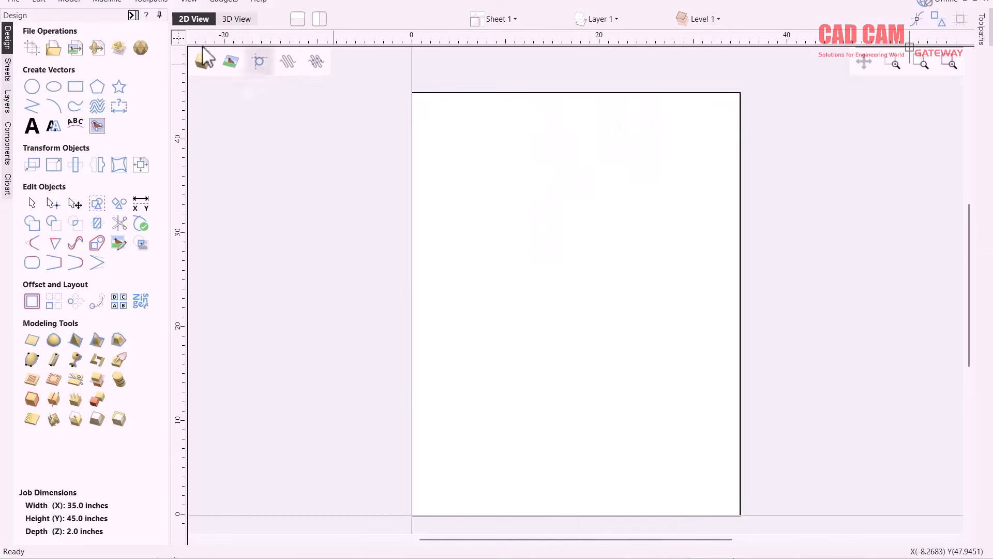
- Switch to Aspire and import hitem3d (6).stl from the Downloads folder as a 3D model
left_click(14, 2)
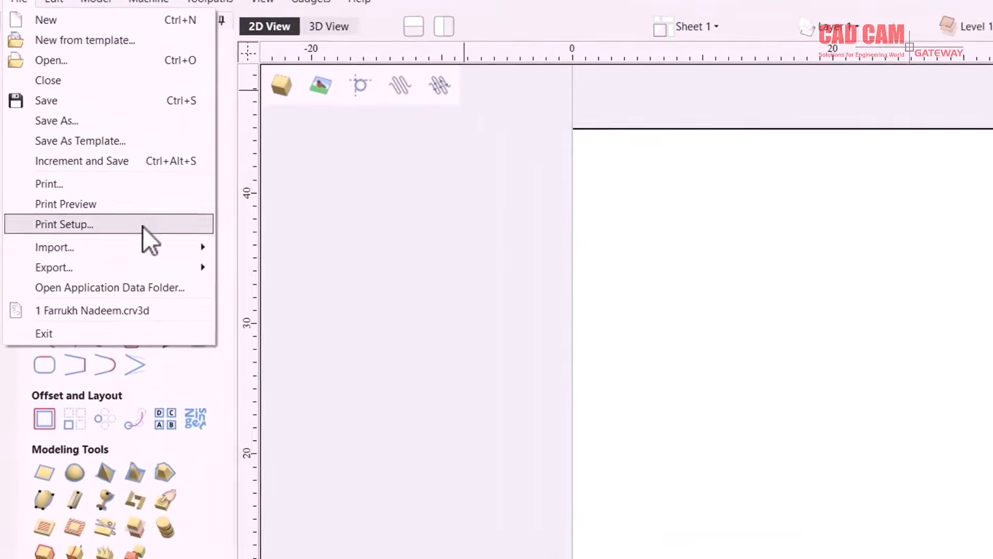
left_click(736, 220)
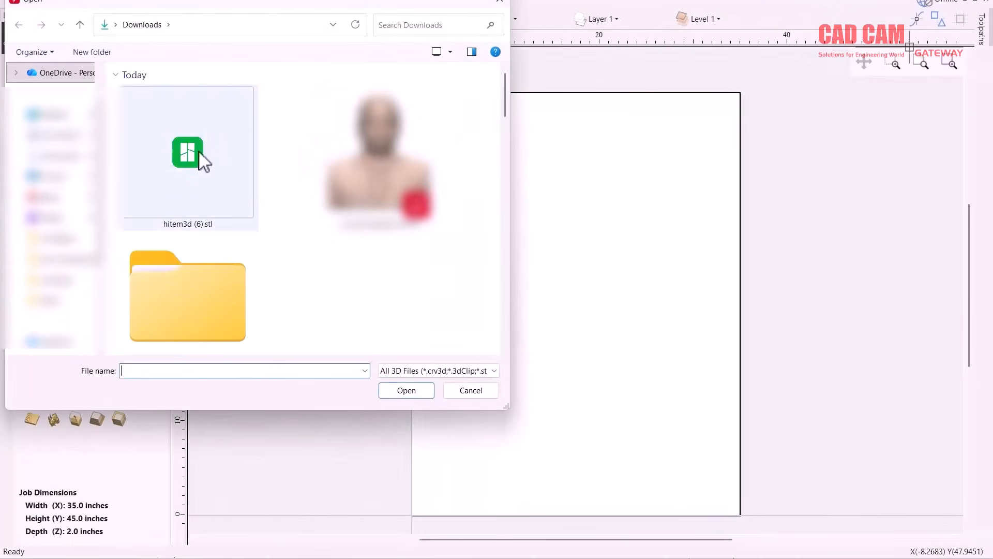
left_click(199, 151)
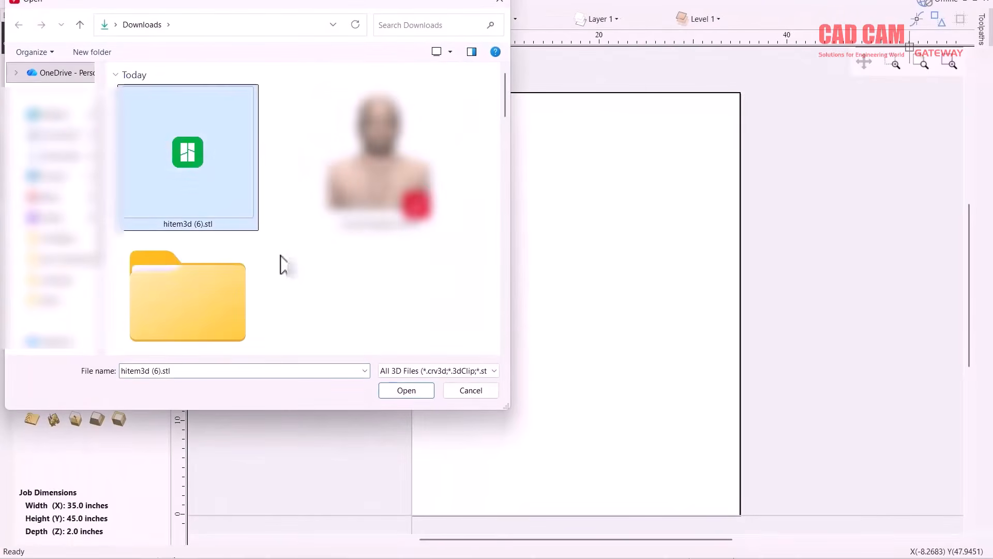
double_click(191, 150)
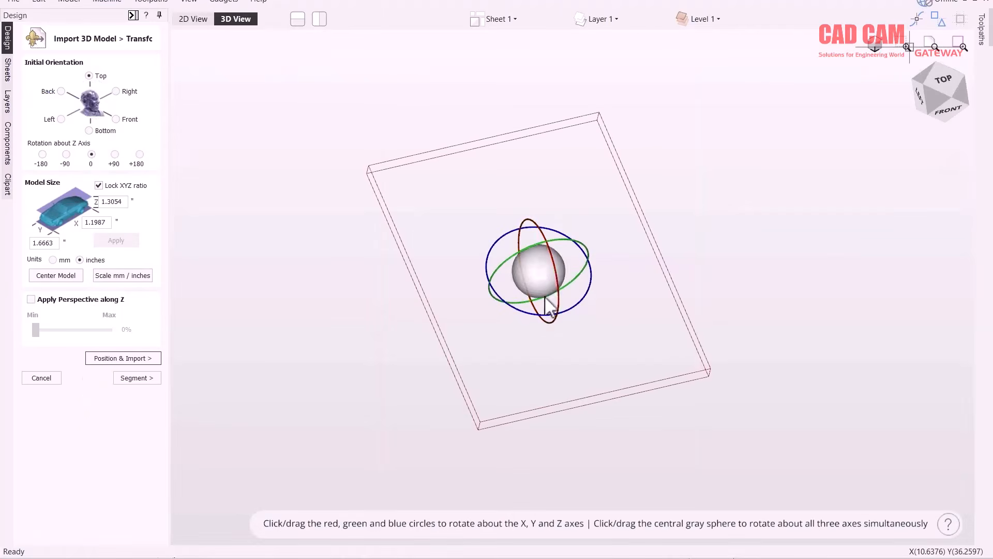
- Set the imported model's X size to 35 inches with the XYZ ratio locked and apply it
scroll(567, 269, "up", 3)
scroll(561, 271, "down", 12)
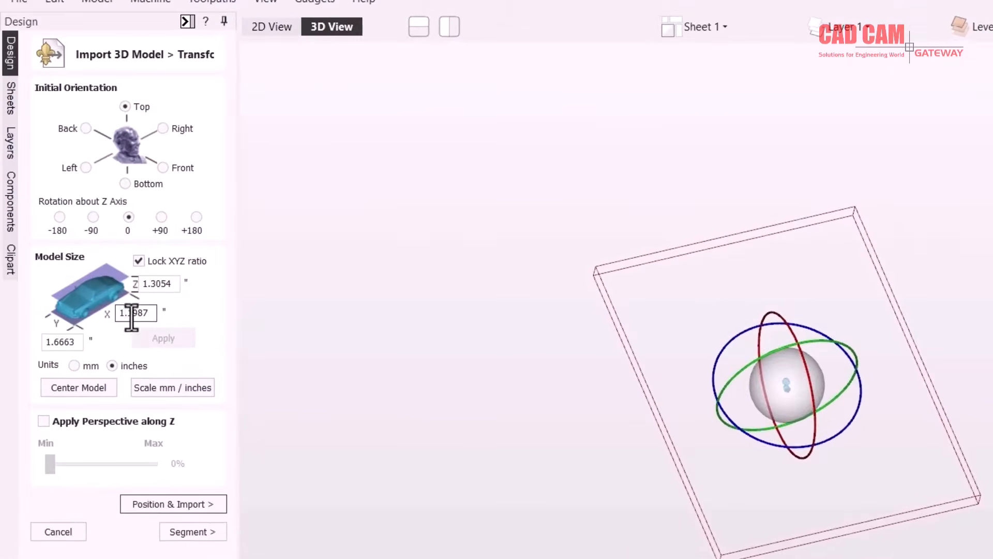
double_click(131, 313)
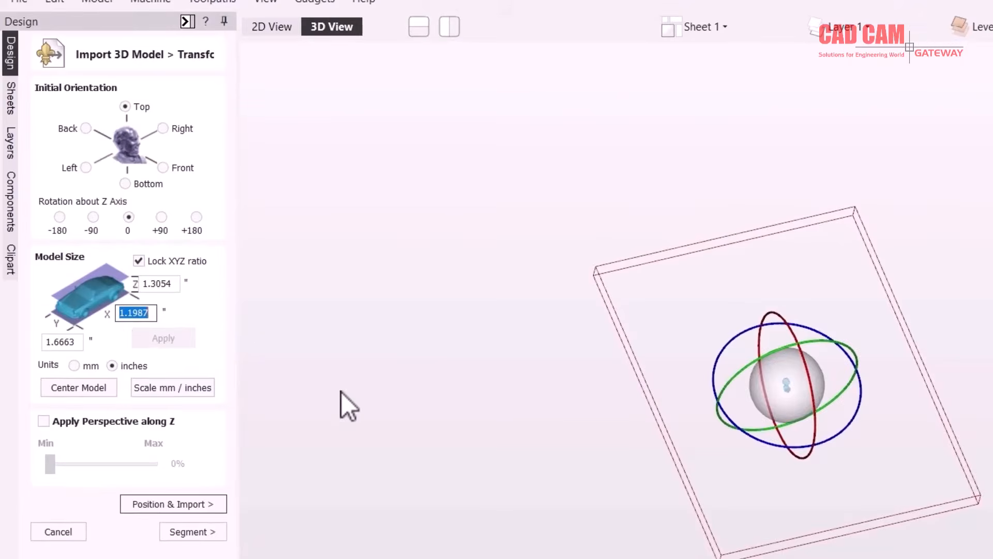
type("35")
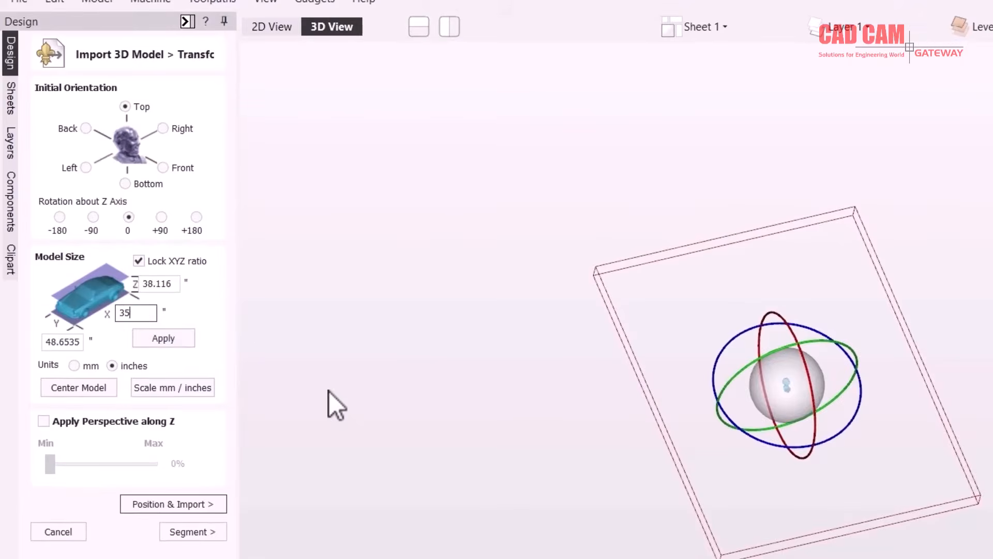
left_click(160, 335)
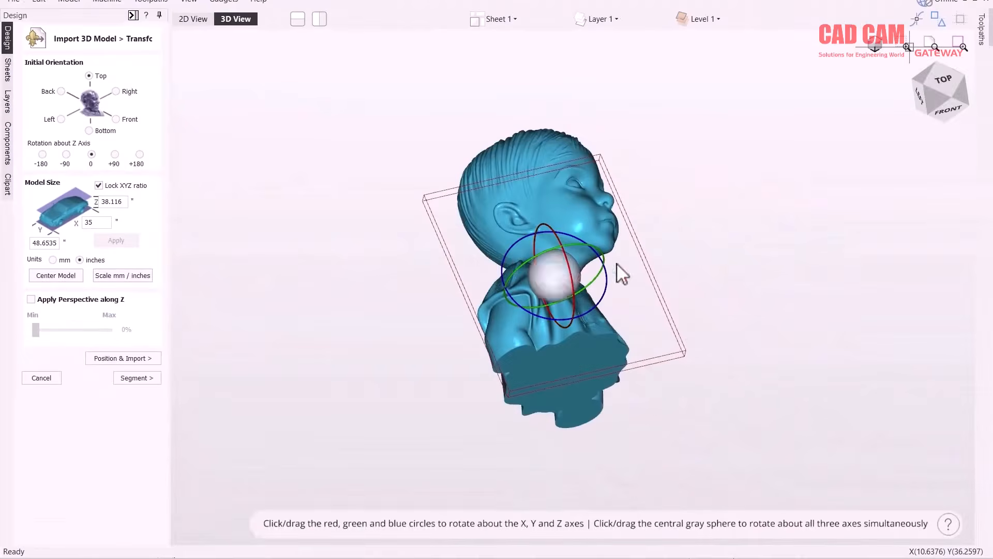
- Set the model's Y size to 40 inches with the XYZ ratio locked, apply it, and center the model in the job
mouse_move(939, 90)
left_mouse_down()
mouse_move(938, 111)
mouse_move(938, 97)
left_mouse_up()
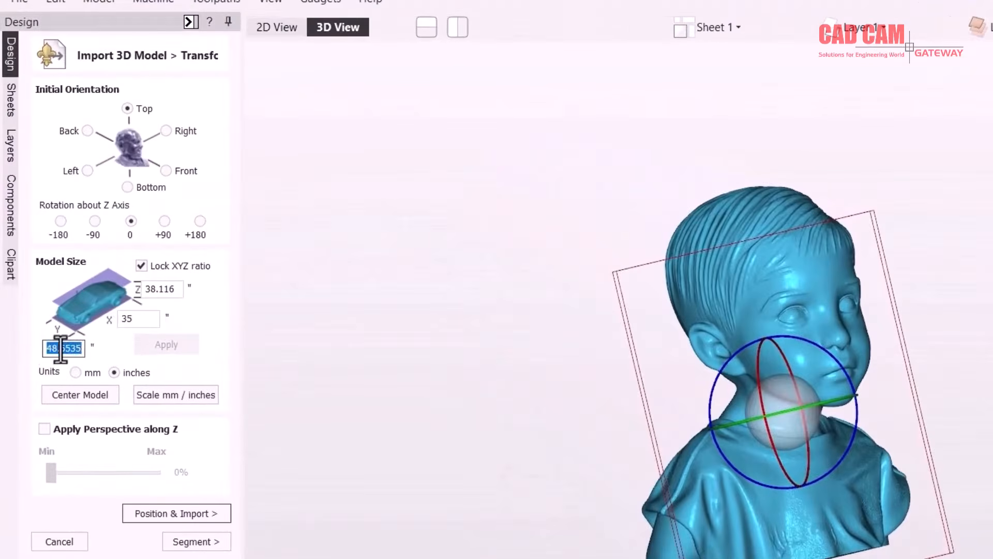
type("40")
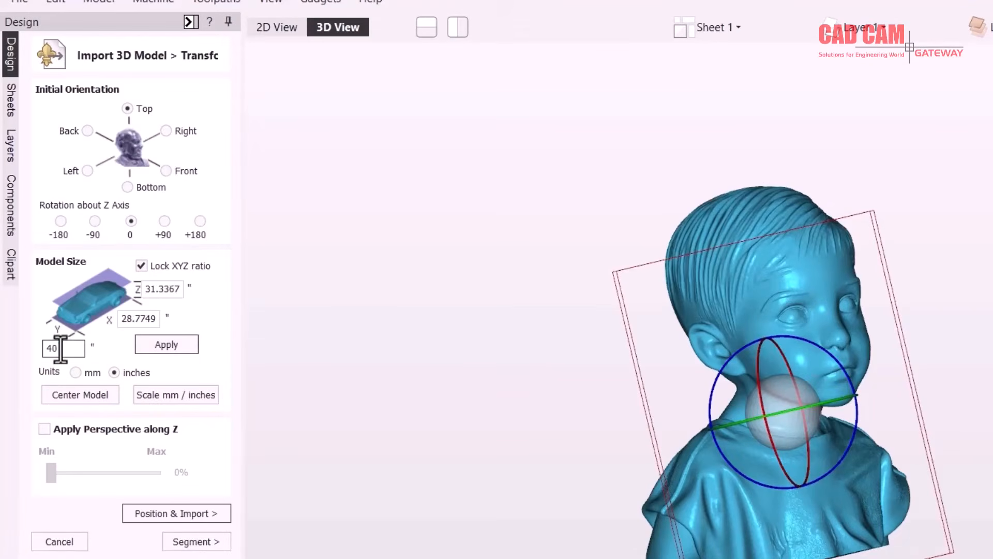
left_click(166, 344)
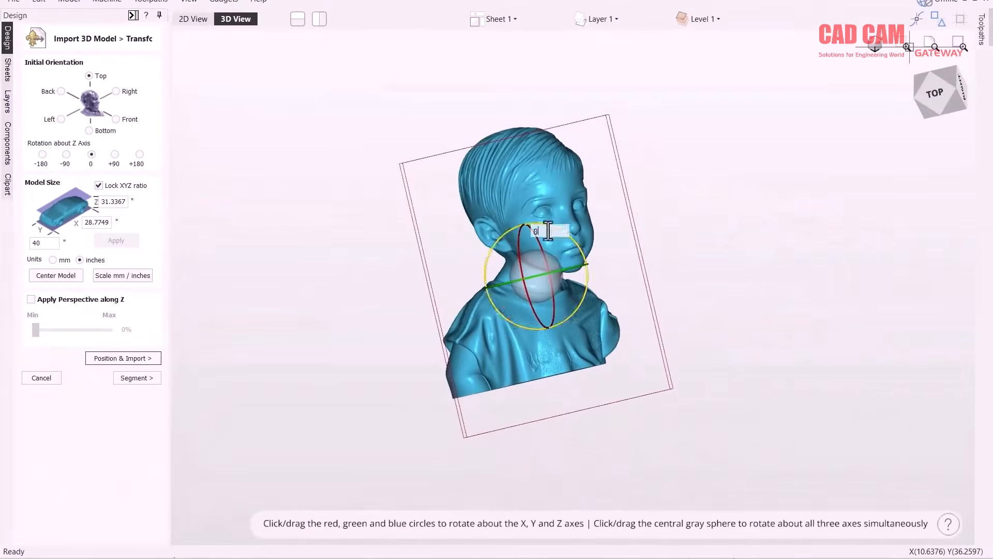
left_click_drag(921, 128, 962, 103)
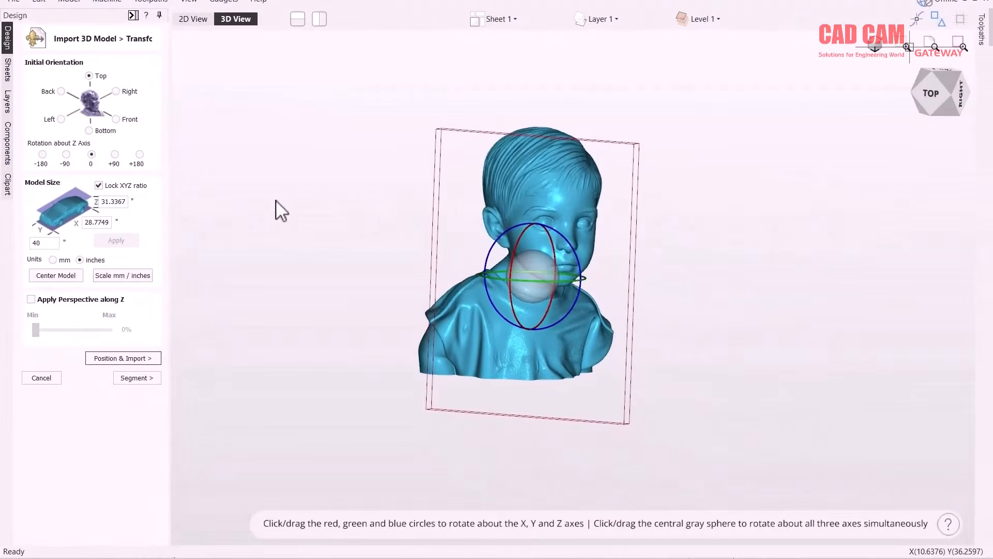
left_click(57, 274)
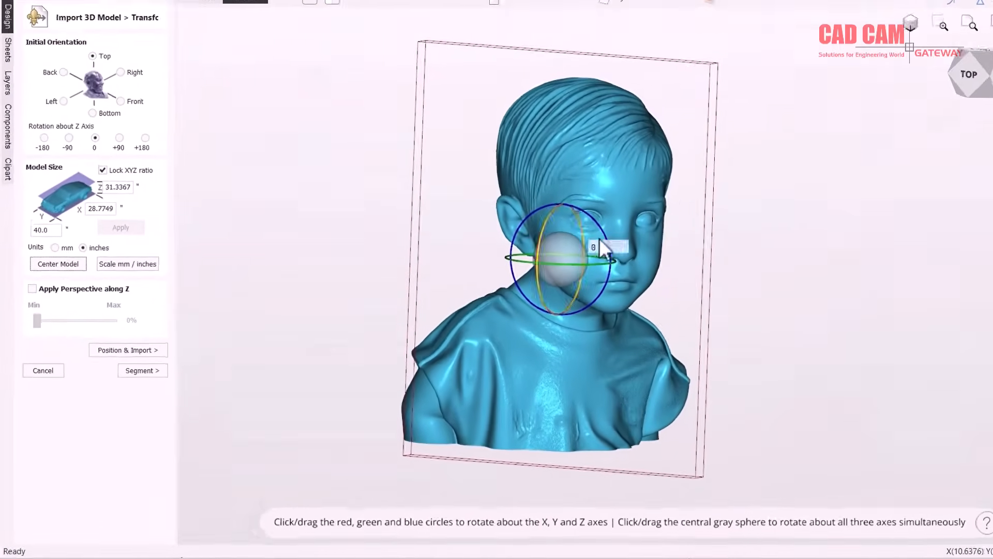
- Rotate the bust about its vertical Y axis so its shoulders lie parallel to the job boundary and the face looks upward
left_click_drag(953, 101, 897, 117)
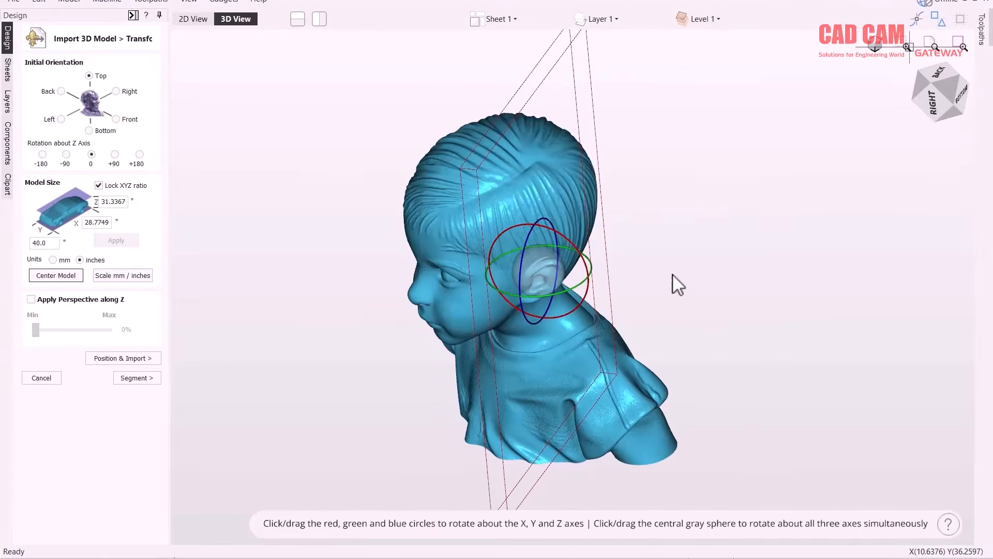
left_click(943, 107)
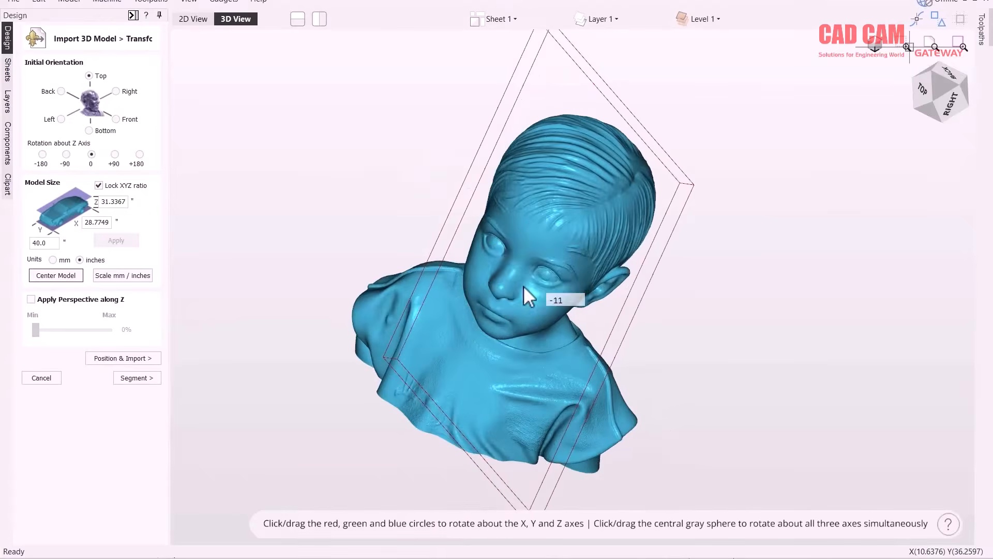
left_click_drag(507, 272, 440, 228)
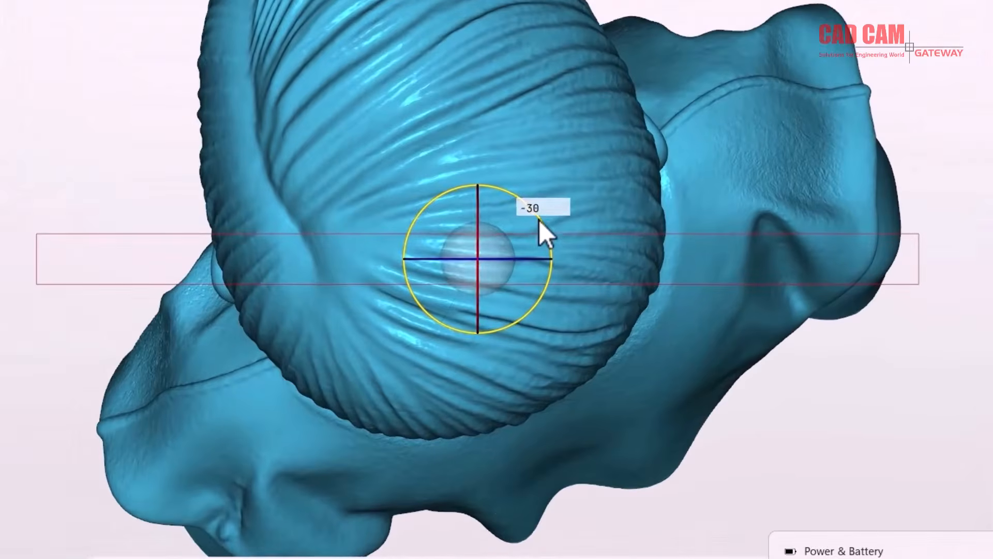
mouse_move(539, 219)
left_mouse_down()
mouse_move(546, 240)
mouse_move(546, 229)
left_mouse_up()
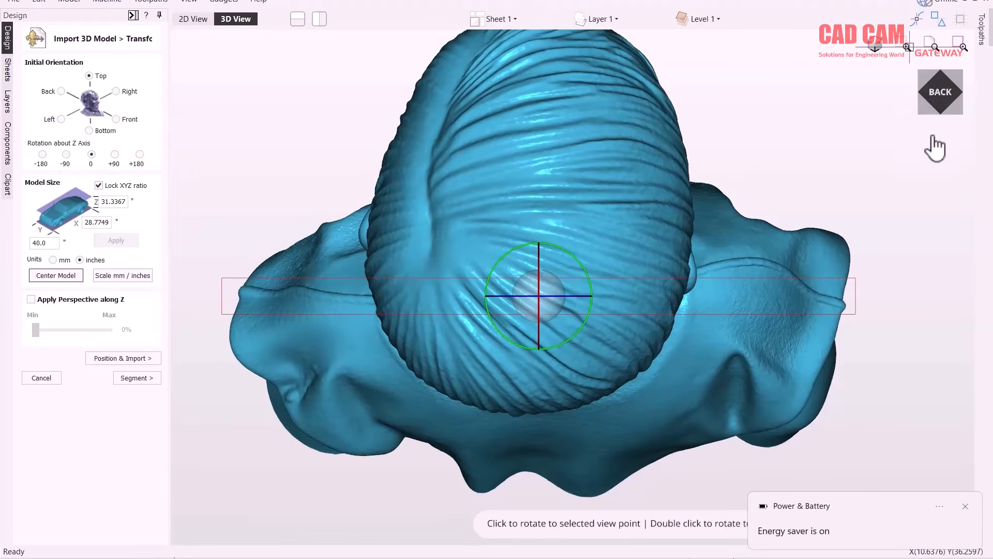
left_click(956, 93)
left_click_drag(956, 84, 703, 242)
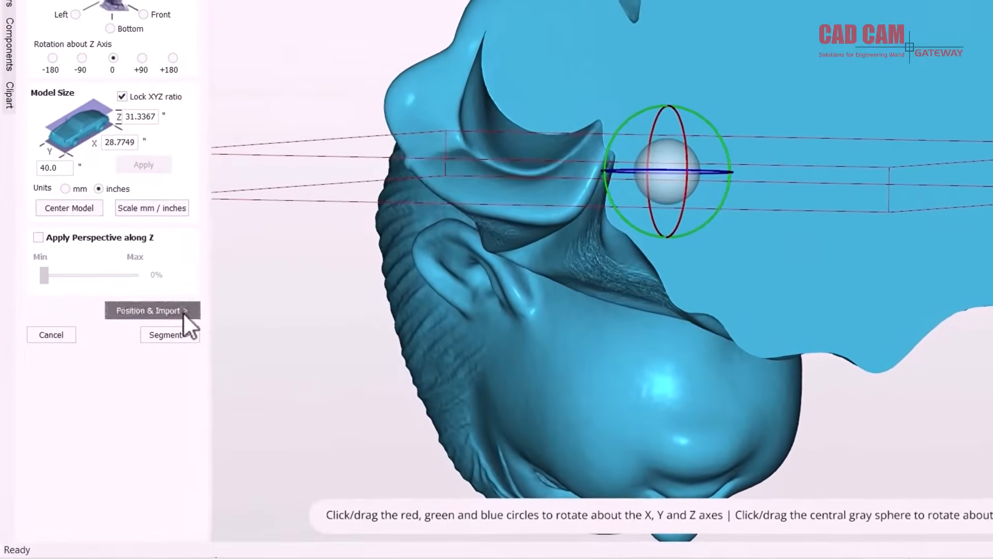
- Accept the model's size and orientation, continue to positioning, and inspect where the modeling plane cuts the bust
left_click(154, 310)
left_click(926, 106)
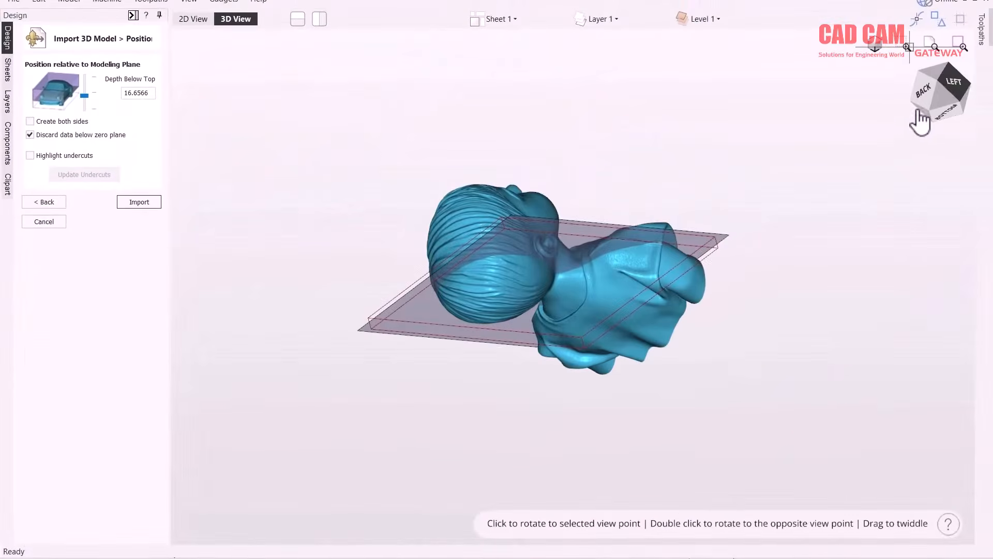
left_click_drag(917, 110, 942, 115)
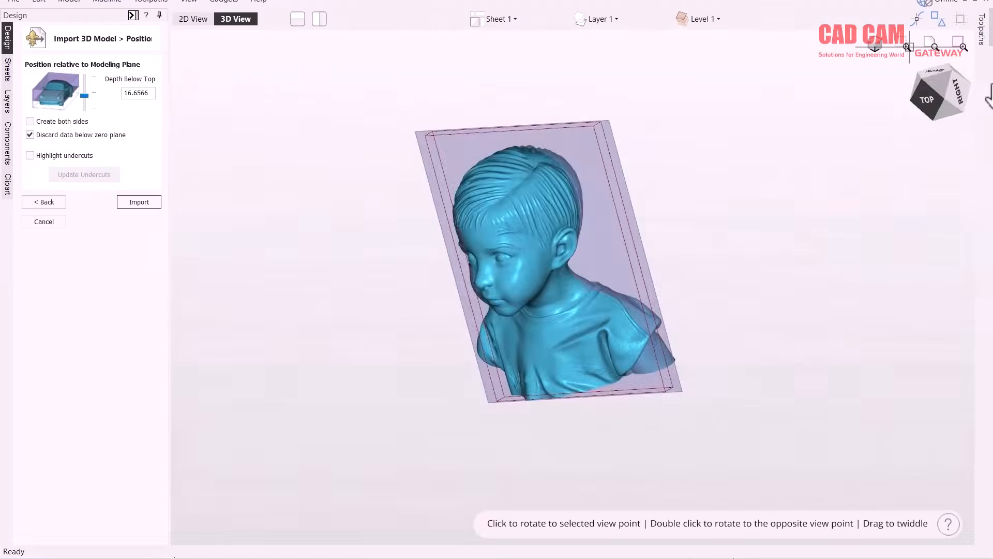
left_click_drag(991, 96, 981, 91)
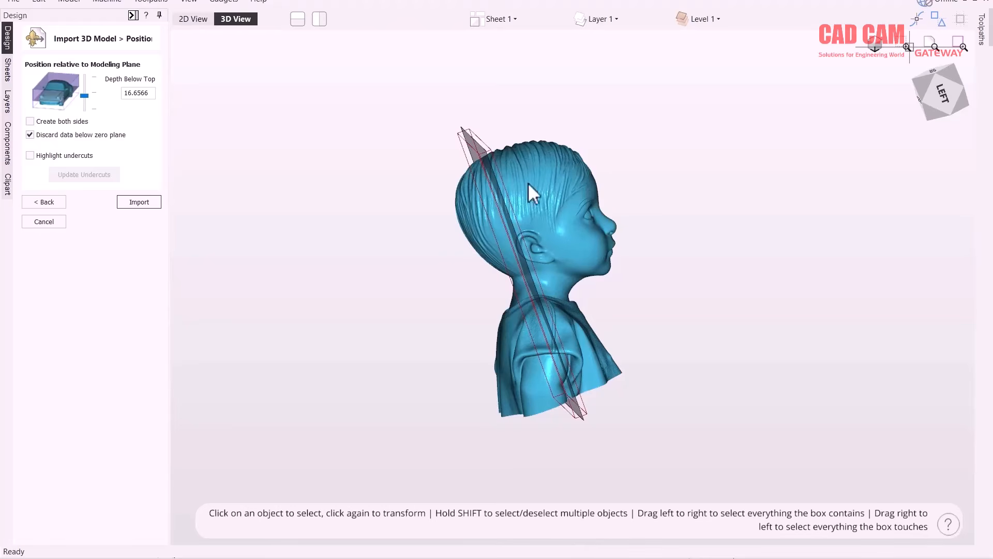
- Highlight the bust's undercuts and import it with data below the zero plane discarded, then inspect the resulting component
left_click(30, 155)
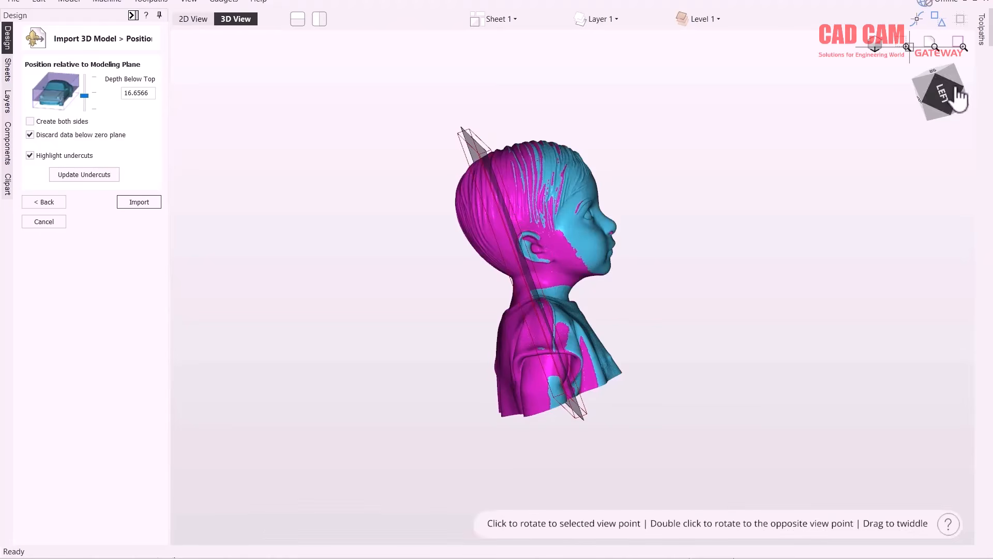
left_click_drag(938, 94, 899, 109)
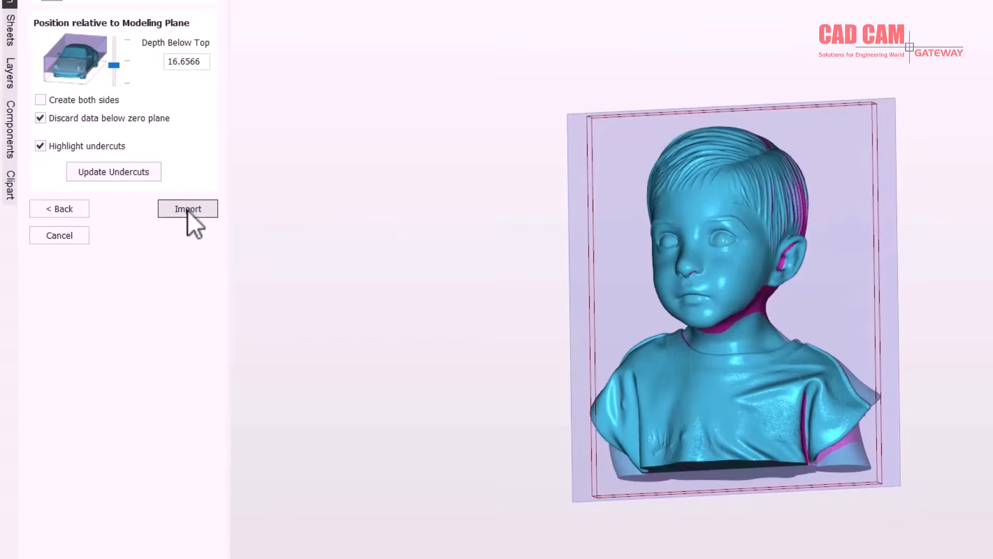
left_click(188, 210)
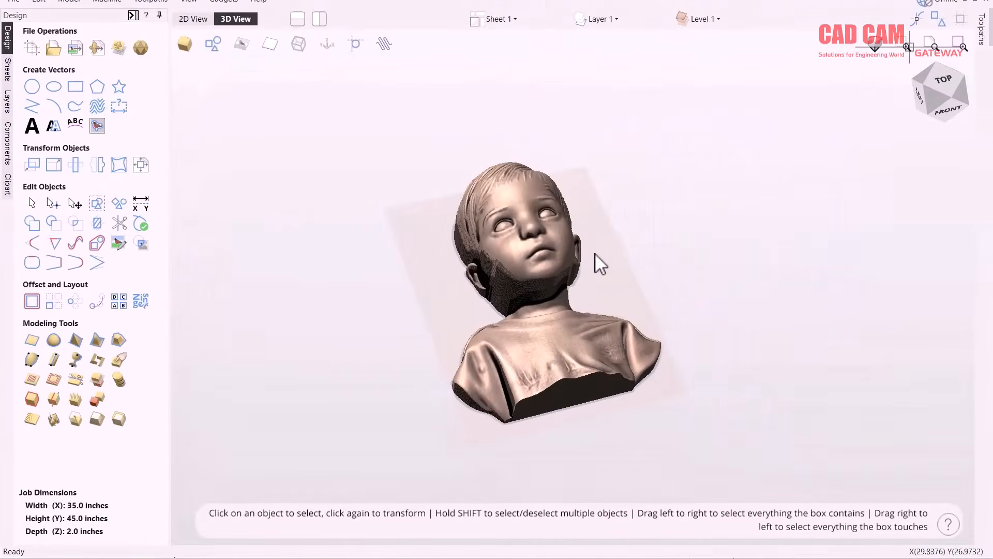
left_click_drag(600, 218, 727, 266)
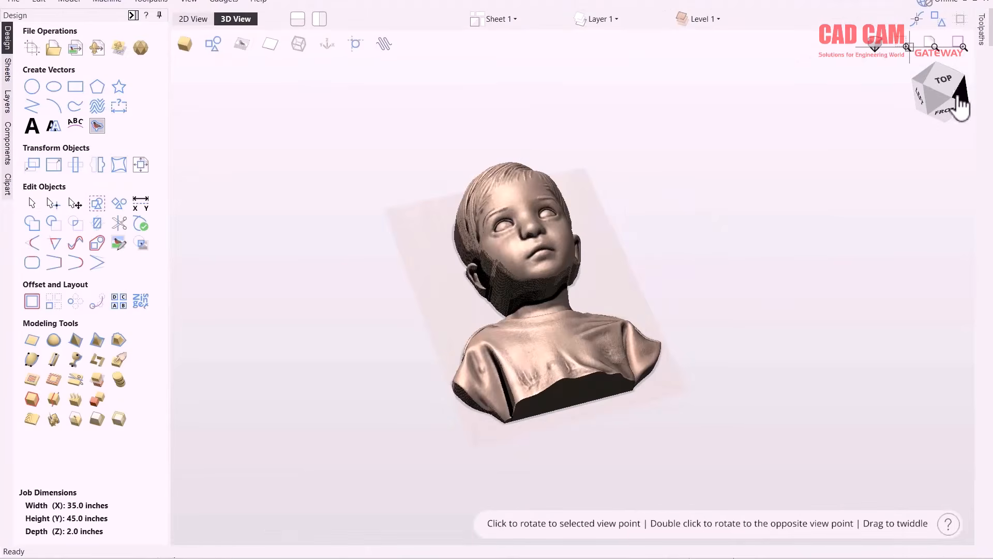
left_click_drag(936, 90, 949, 108)
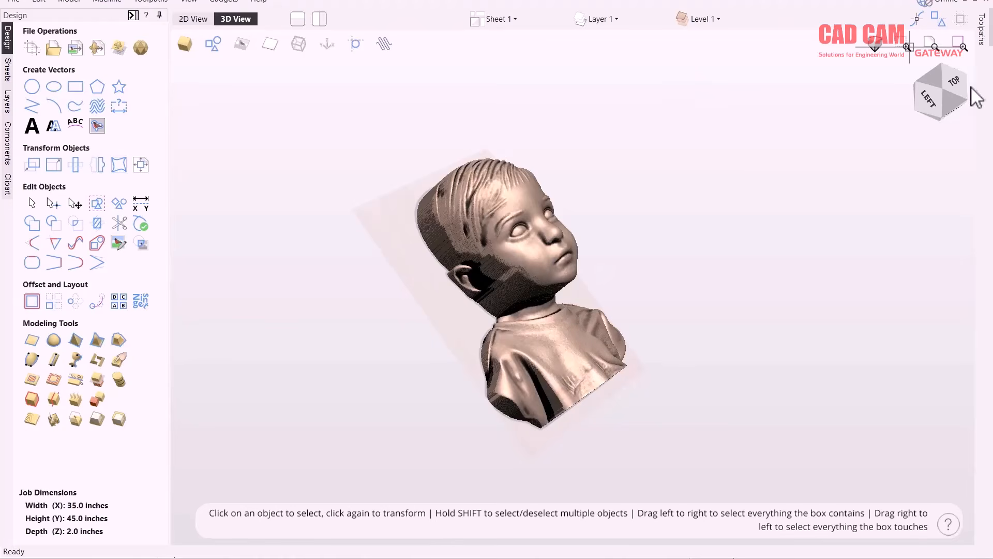
- Try scaling the model's Z height proportionally, down to 38.8% and back up to 94.6%, while checking the bust's profile
left_click(951, 100)
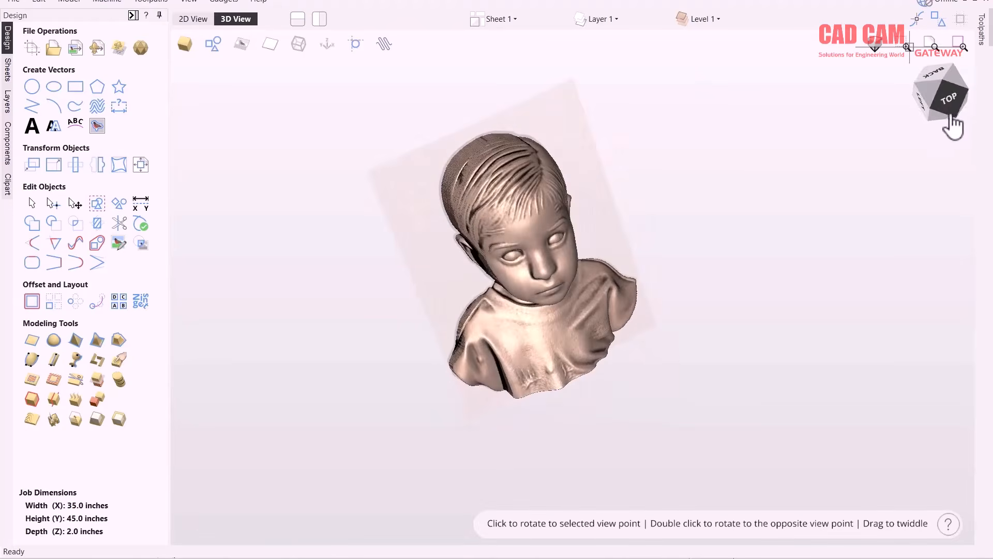
left_click(942, 91)
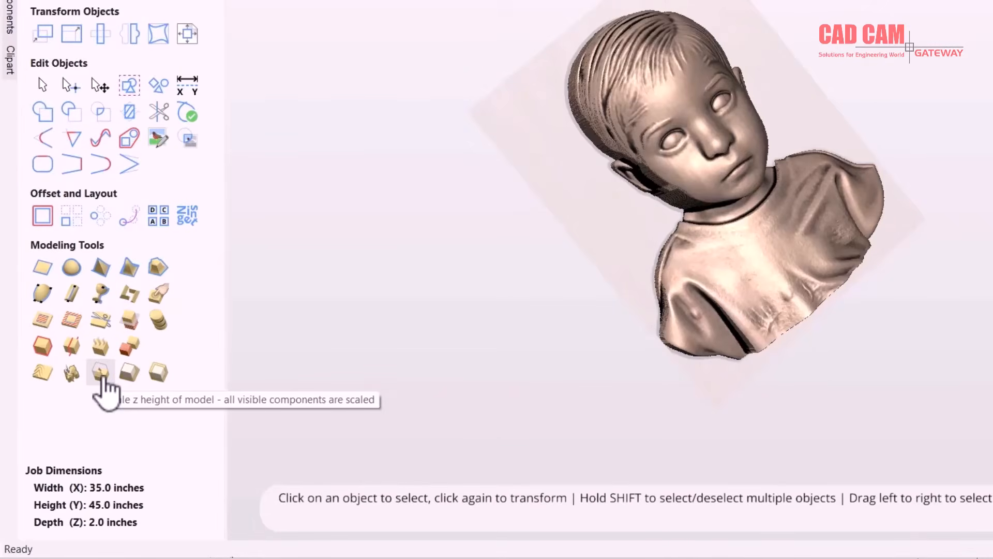
left_click(101, 371)
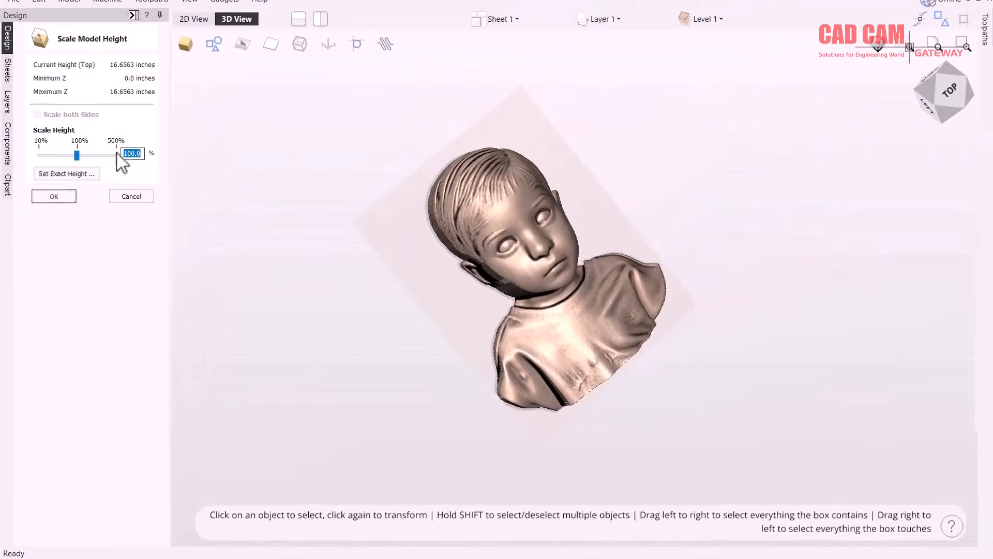
left_click_drag(76, 155, 74, 155)
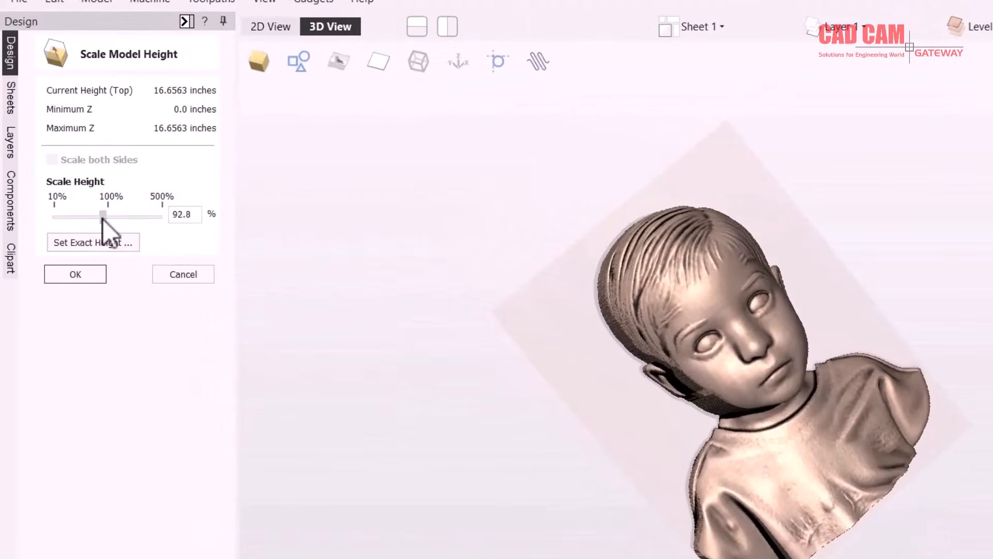
left_click_drag(104, 220, 71, 216)
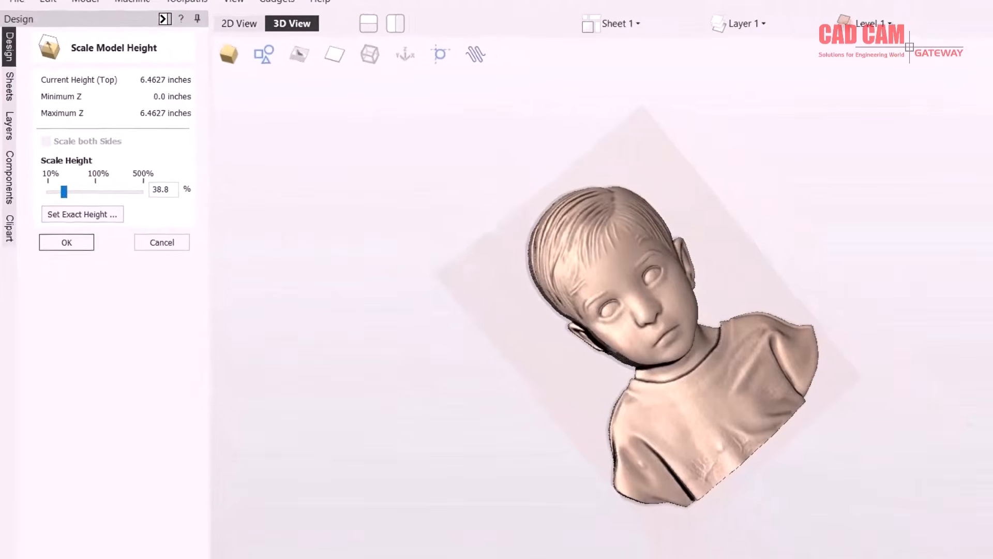
left_click_drag(963, 116, 958, 85)
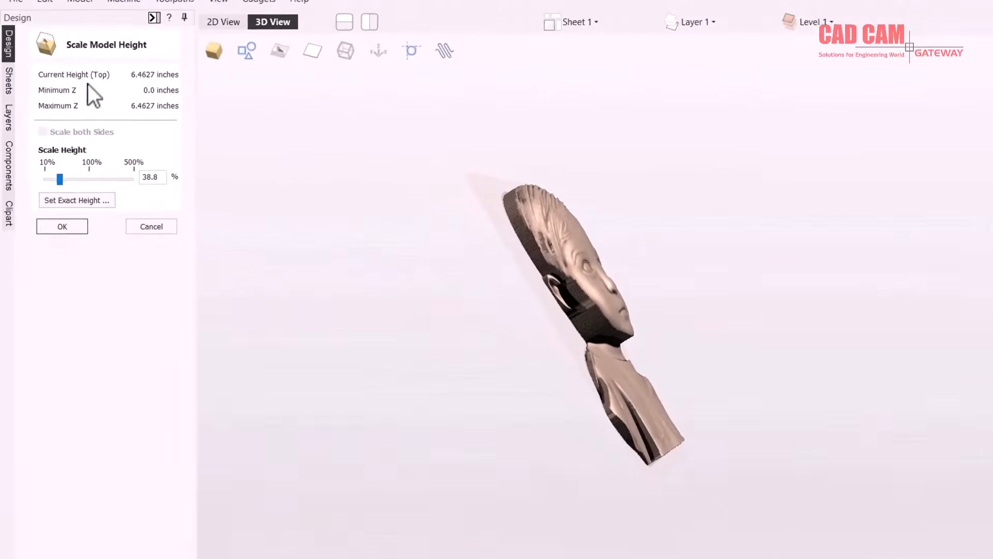
left_click_drag(52, 155, 45, 155)
left_click_drag(56, 189, 92, 191)
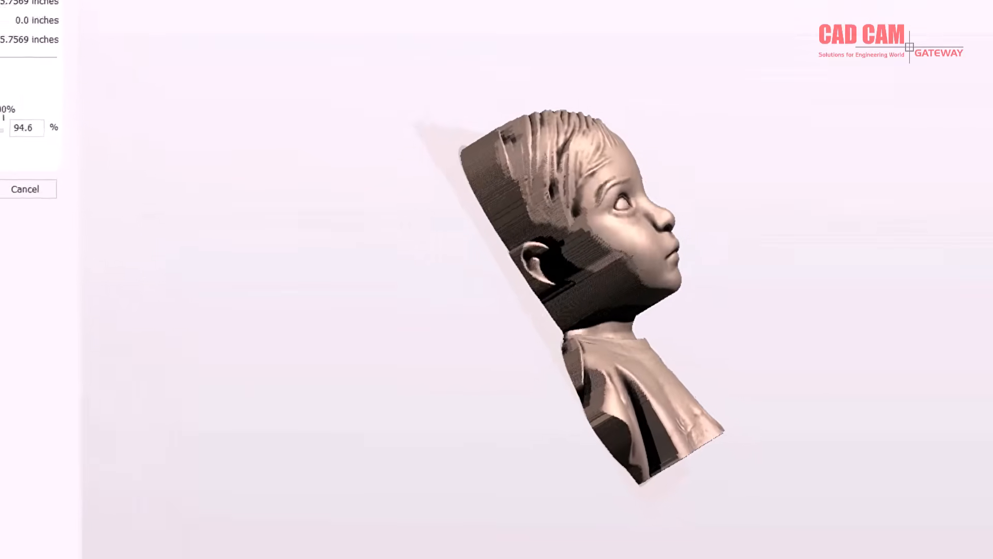
- Try an exact model height of 1.75 inches and inspect the relief from the side and from above
left_click(77, 211)
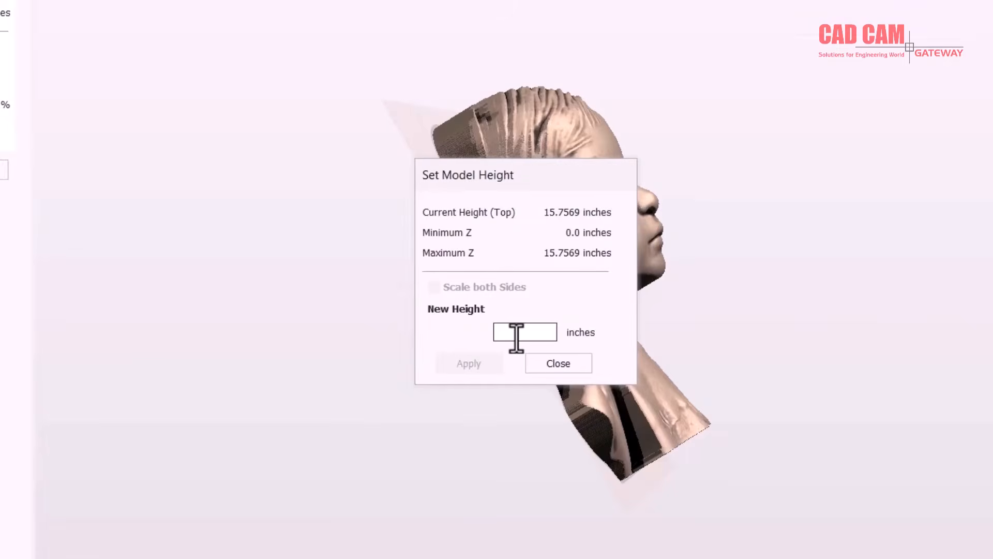
type("1.75")
left_click(469, 363)
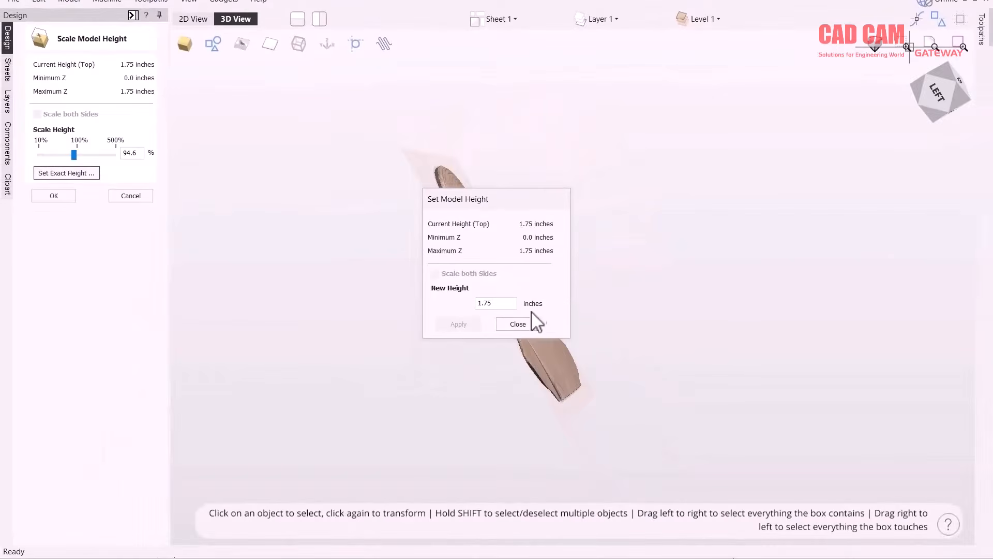
left_click(529, 324)
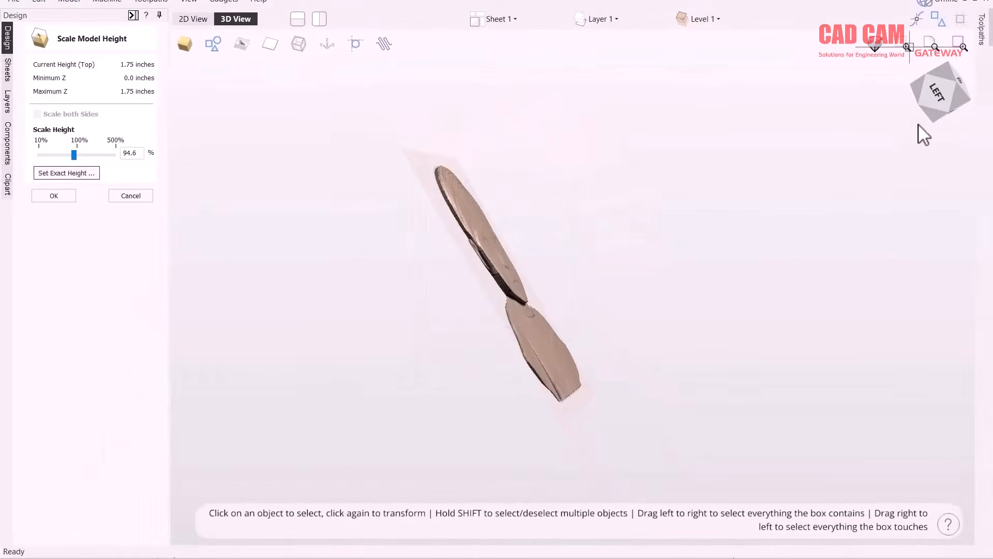
left_click(926, 109)
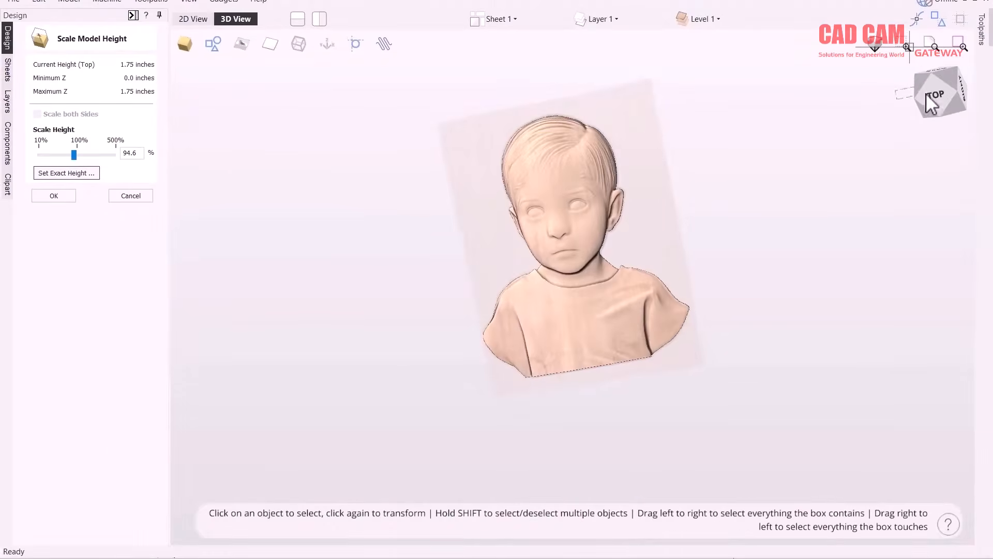
left_click(952, 92)
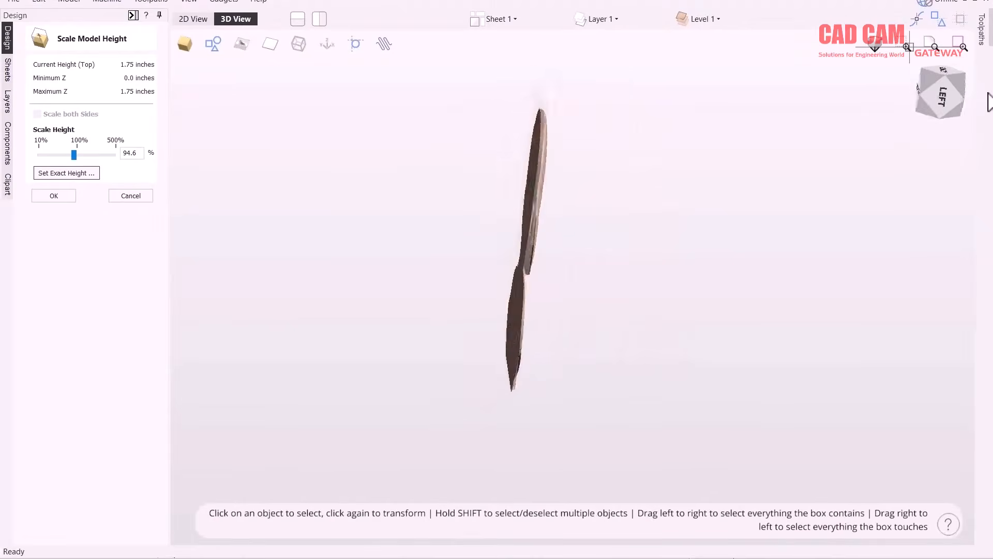
left_click_drag(983, 94, 912, 87)
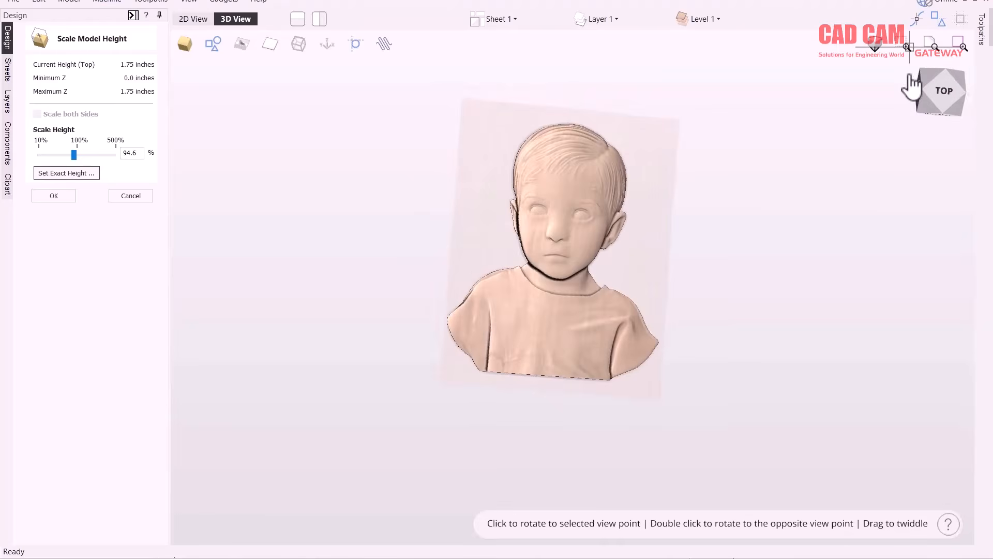
left_click_drag(911, 87, 912, 87)
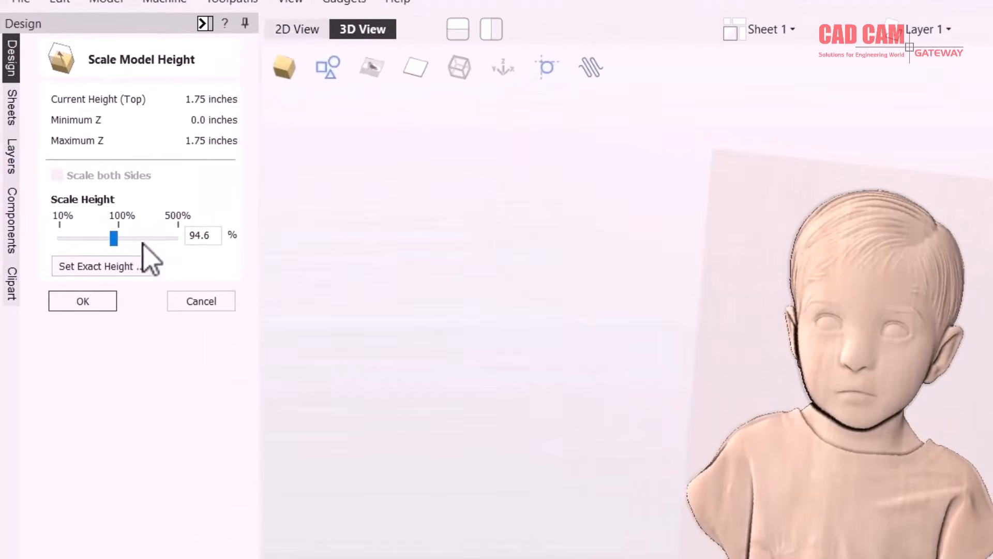
- Try an exact model height of 1.9 inches, and cancel the height scaling
left_click(65, 249)
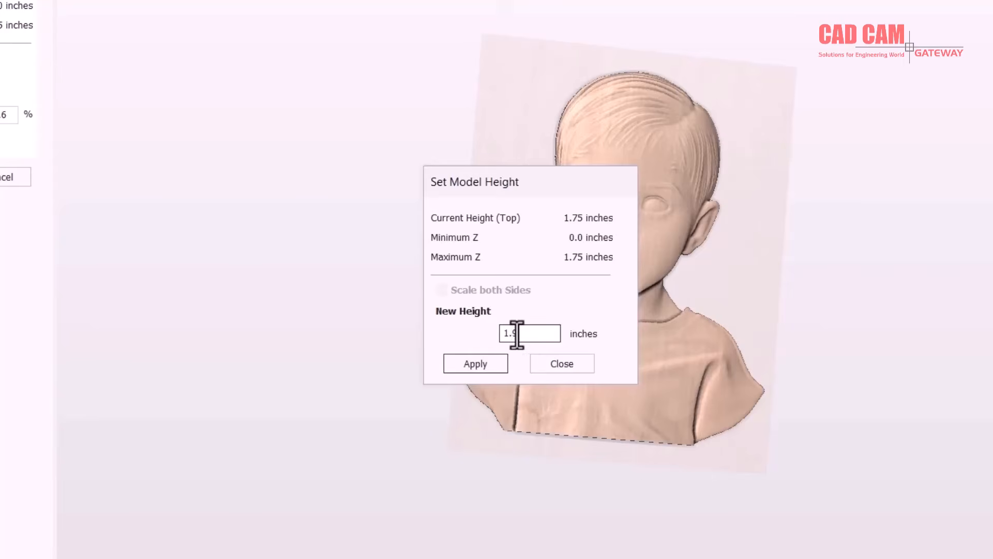
left_click(475, 364)
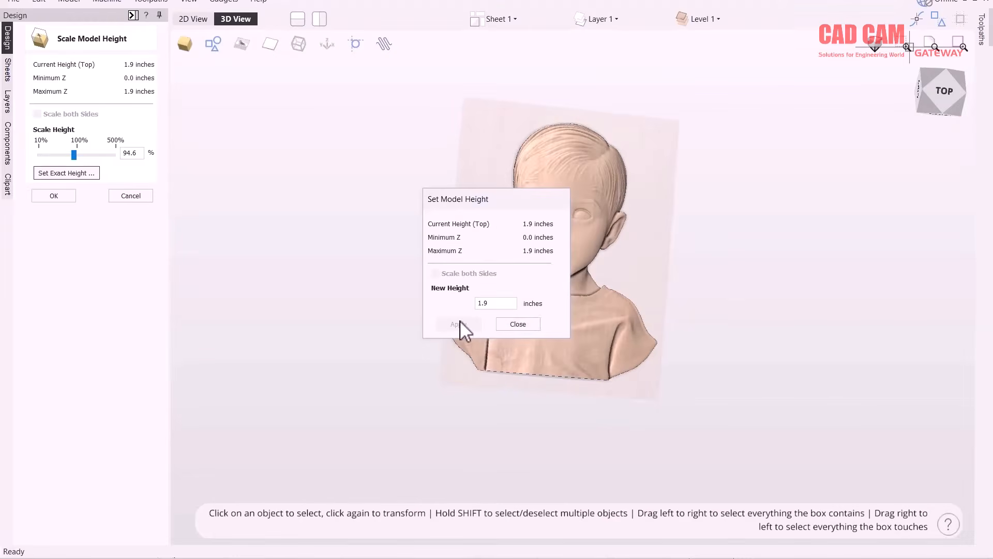
left_click(522, 326)
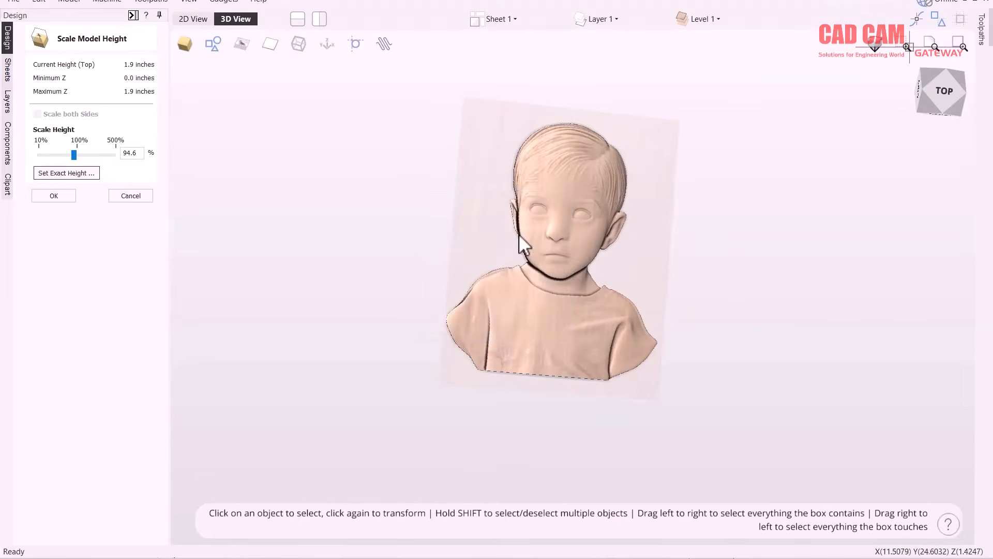
left_click(133, 197)
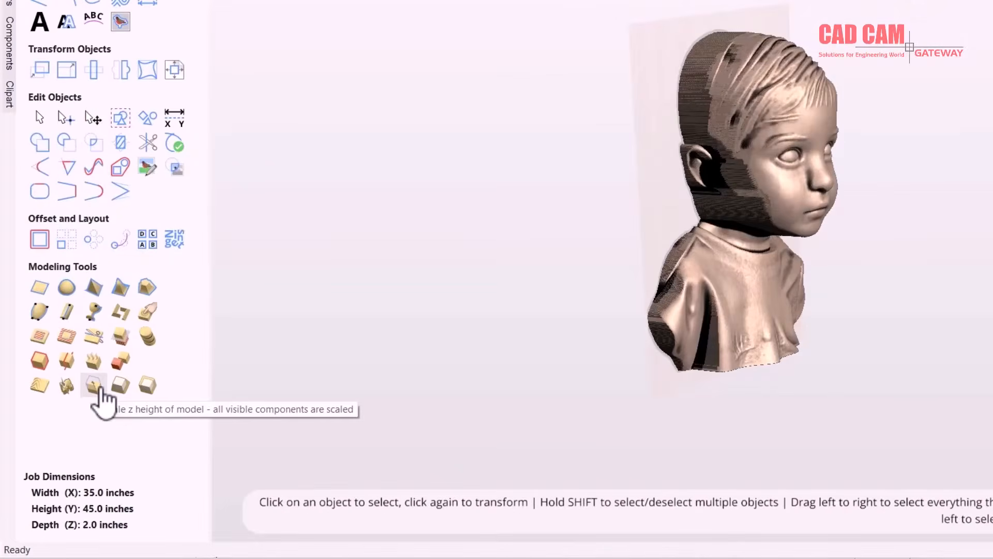
- Scale the model's Z height to exactly 1.9 inches and accept the scaling
left_click(99, 389)
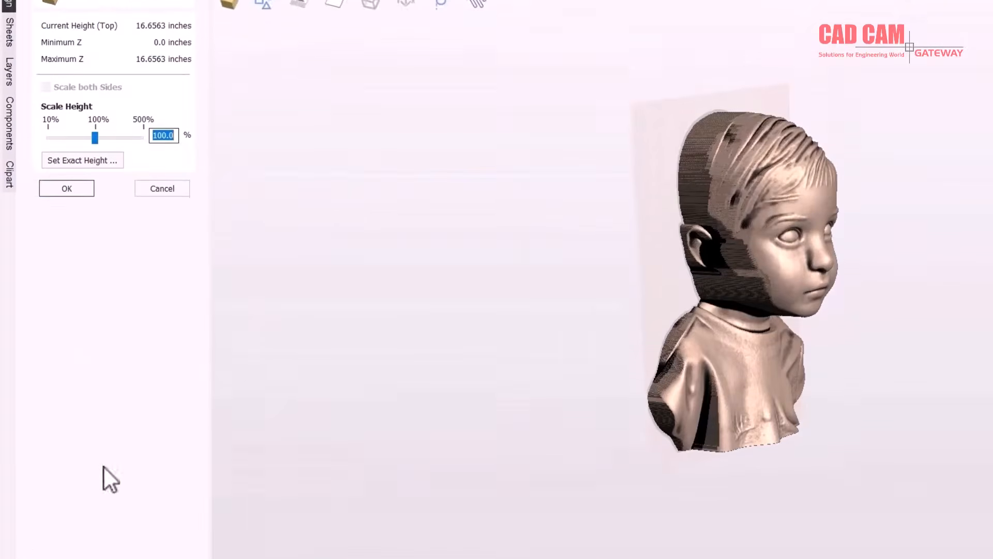
left_click(84, 186)
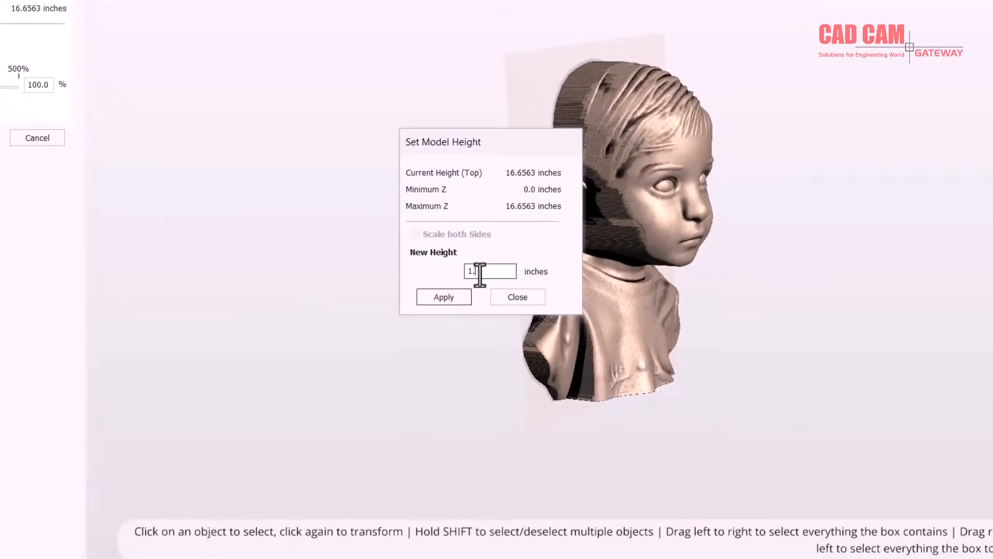
left_click(458, 297)
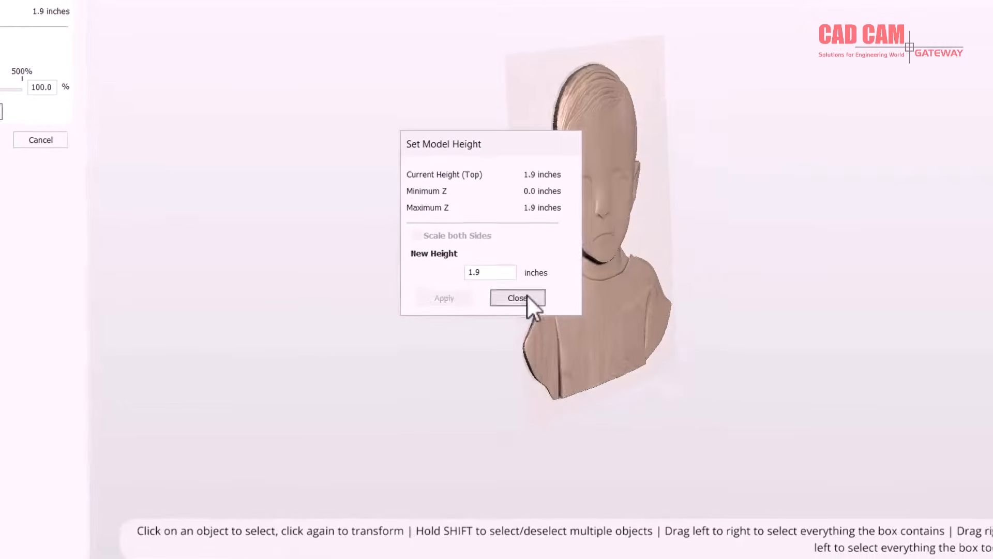
left_click(519, 299)
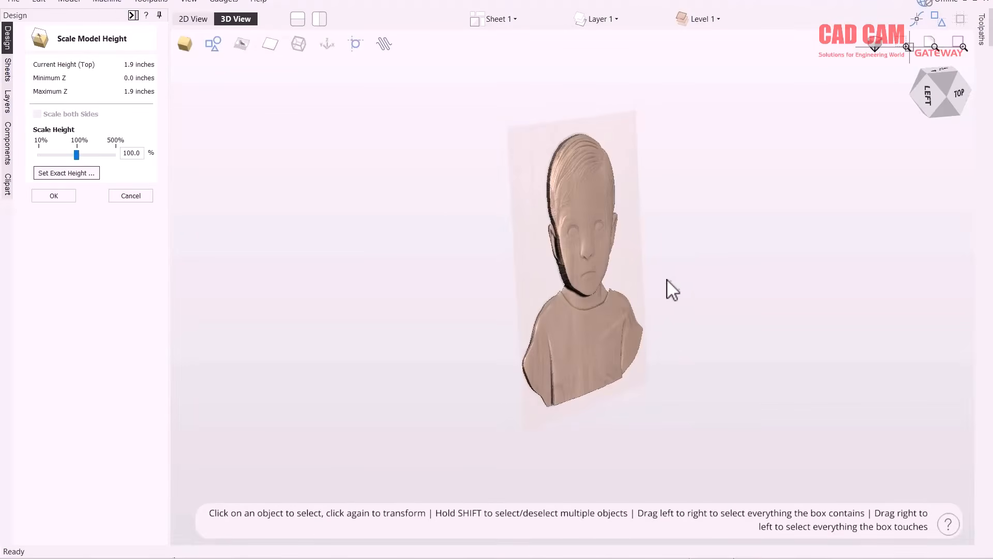
left_click(59, 198)
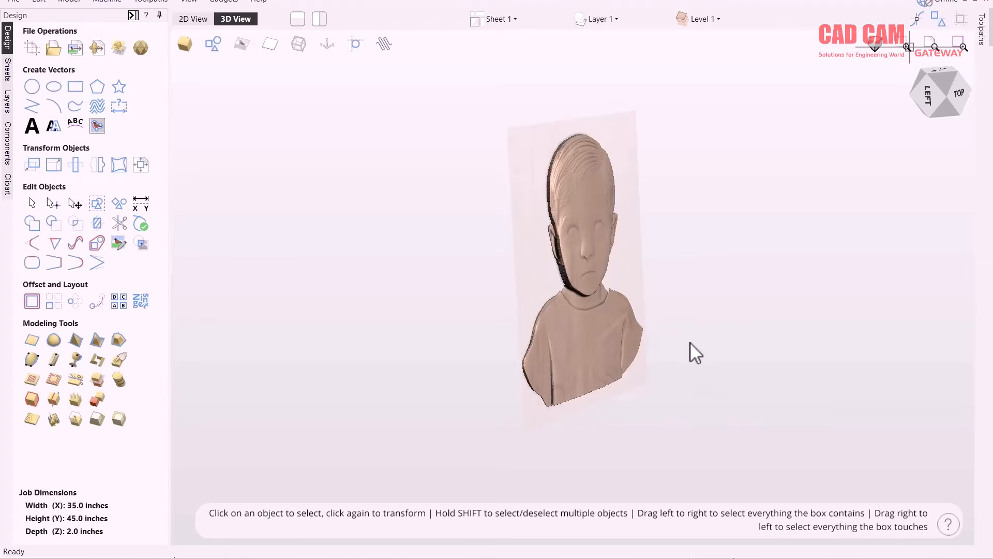
- Start sculpting on a new blank component with the Add combine mode, with the face viewed close up from the top
left_click(958, 93)
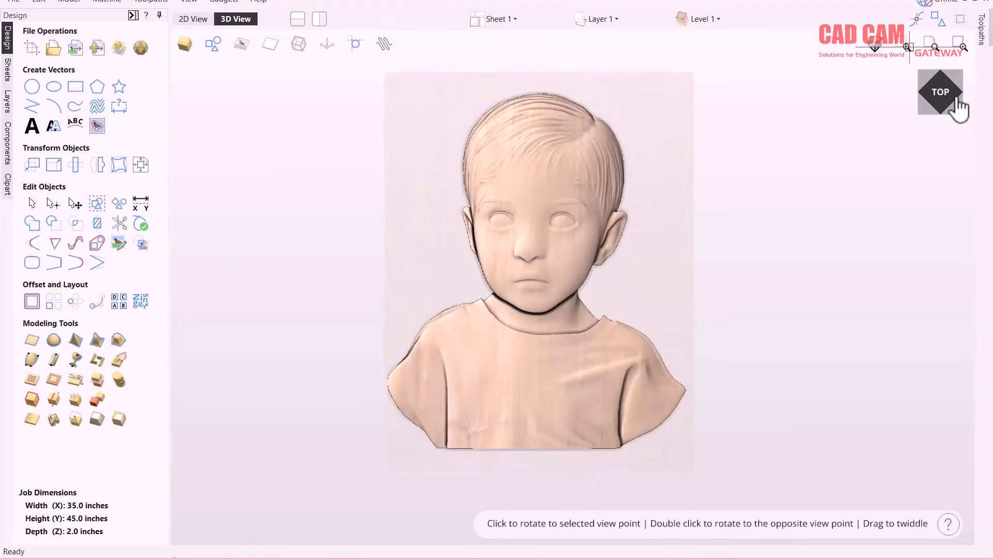
scroll(553, 216, "up", 5)
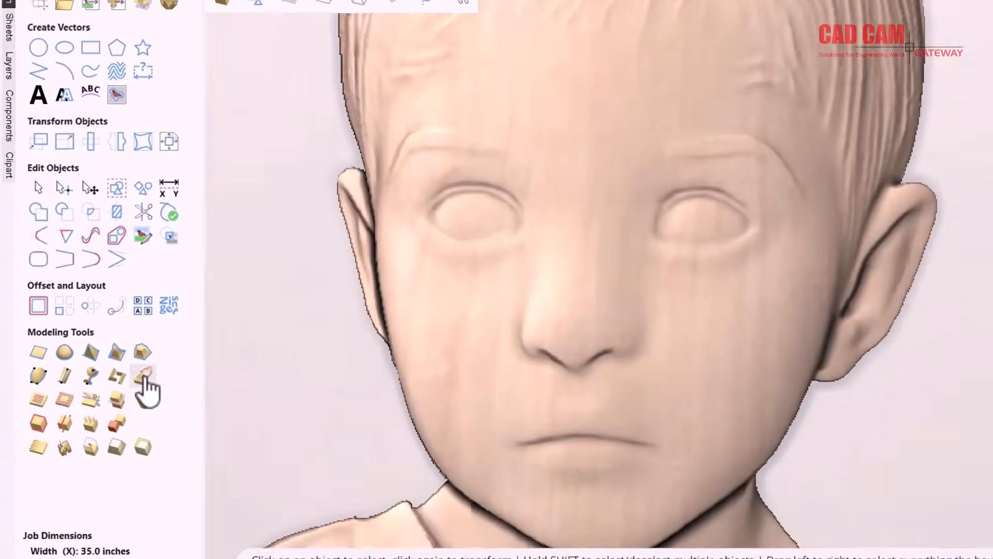
left_click(119, 361)
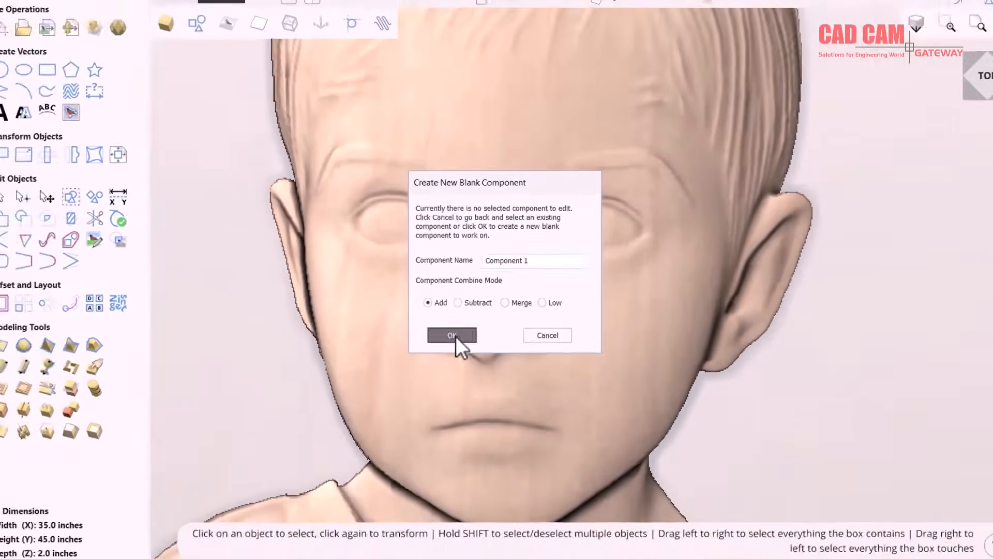
left_click(466, 347)
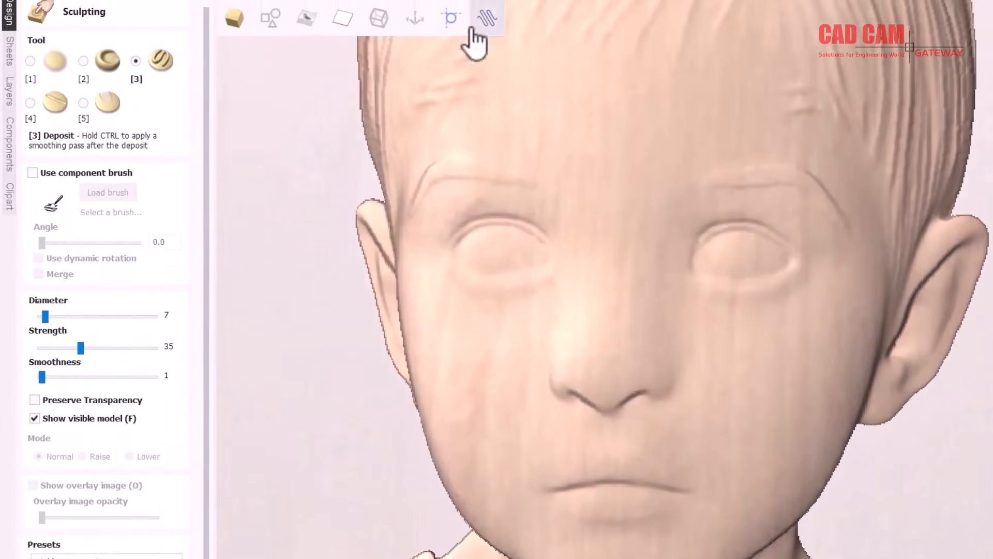
- Increase the Deposit brush diameter to 37 and on to 51, try depositing pupils on both eyes, and undo the deposits
left_click_drag(54, 318, 60, 317)
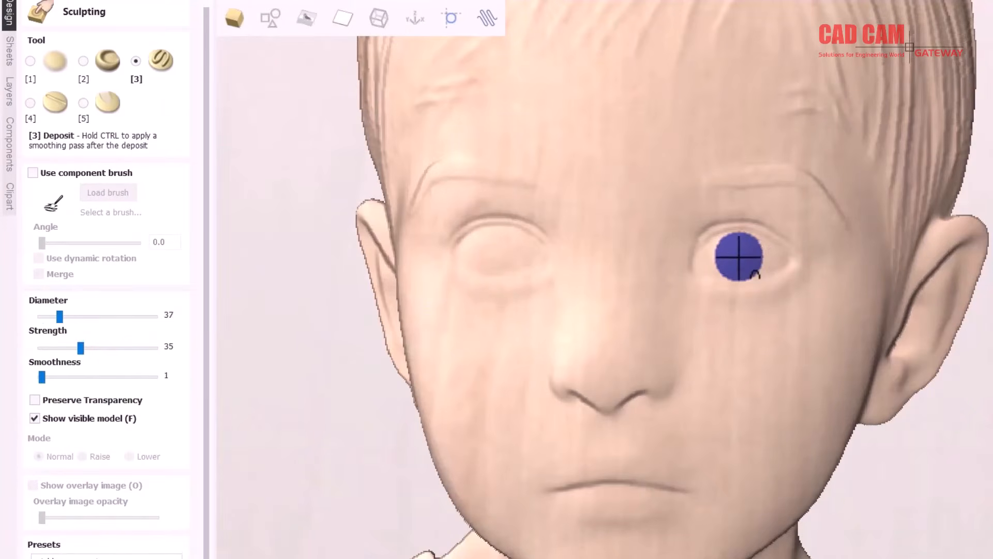
left_click(739, 257)
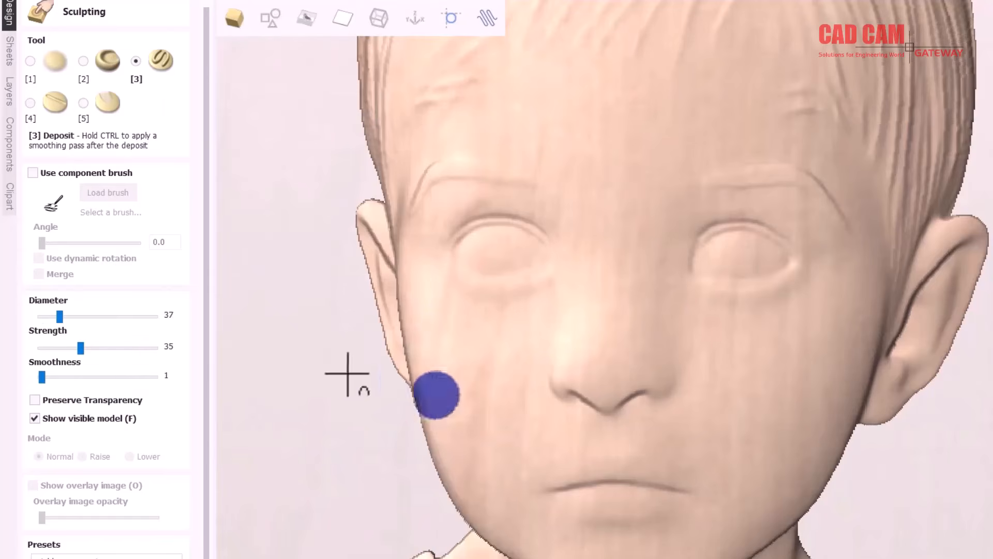
left_click(72, 317)
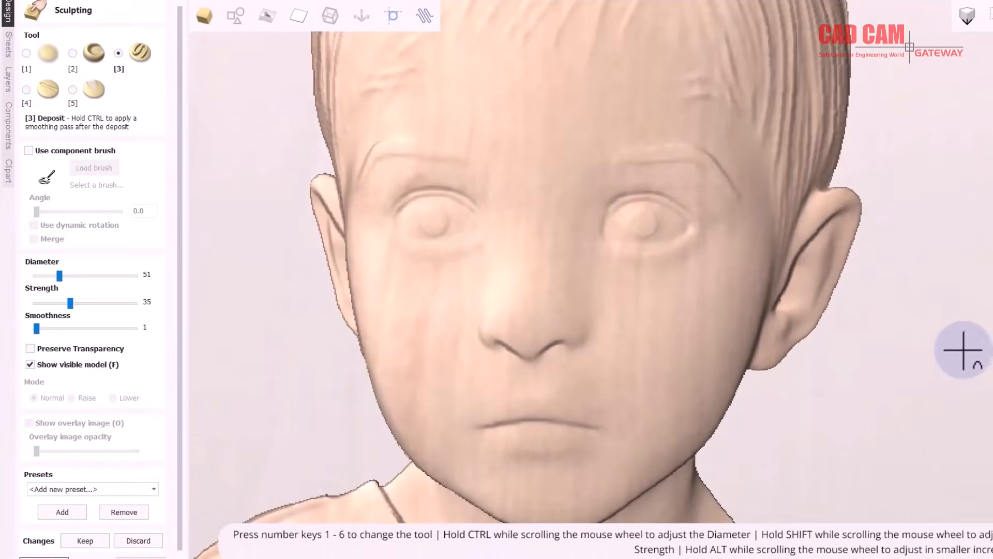
key("ctrl+z")
key("ctrl+z")
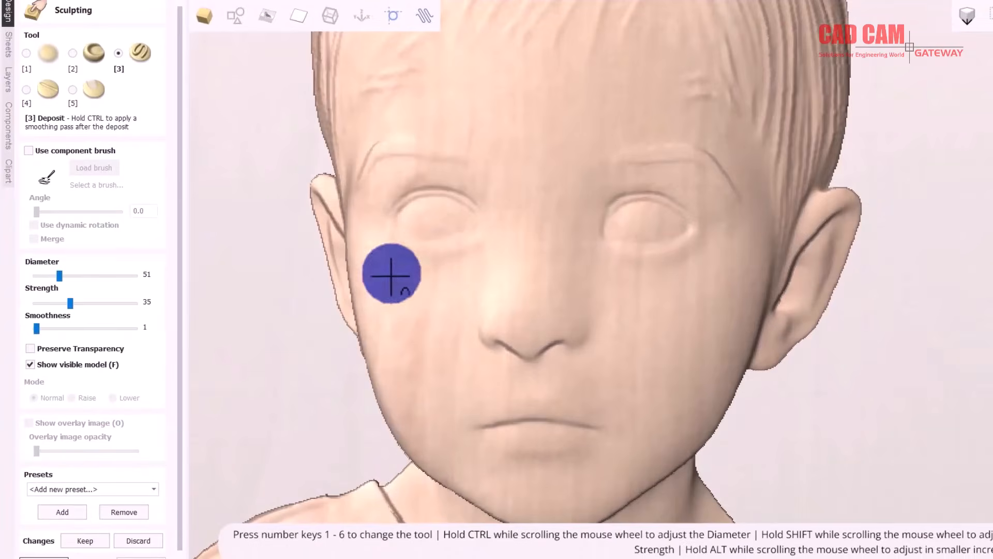
- Set the Deposit brush strength to 37 and smoothness to 19, and deposit a raised pupil on each eye
left_click(55, 329)
left_click(640, 221)
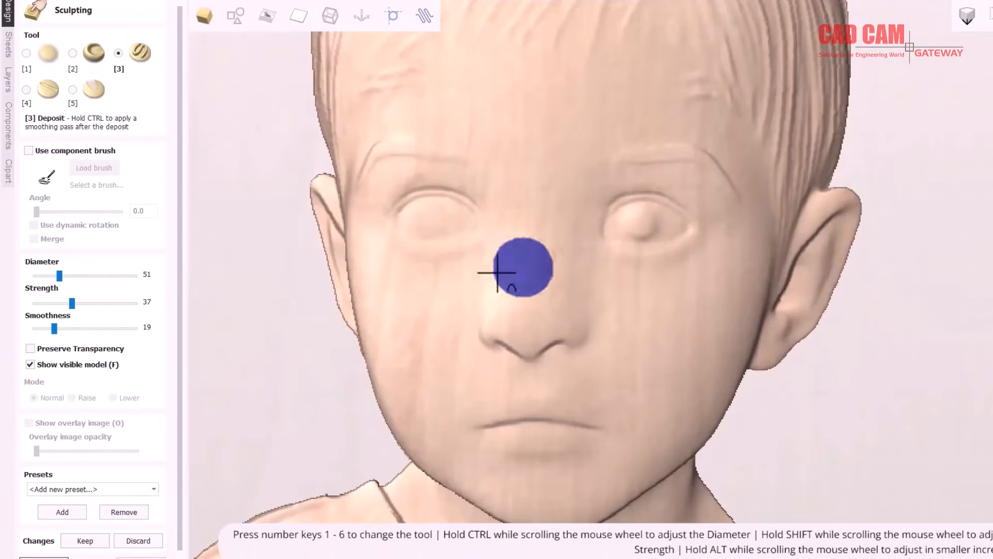
left_click(434, 223)
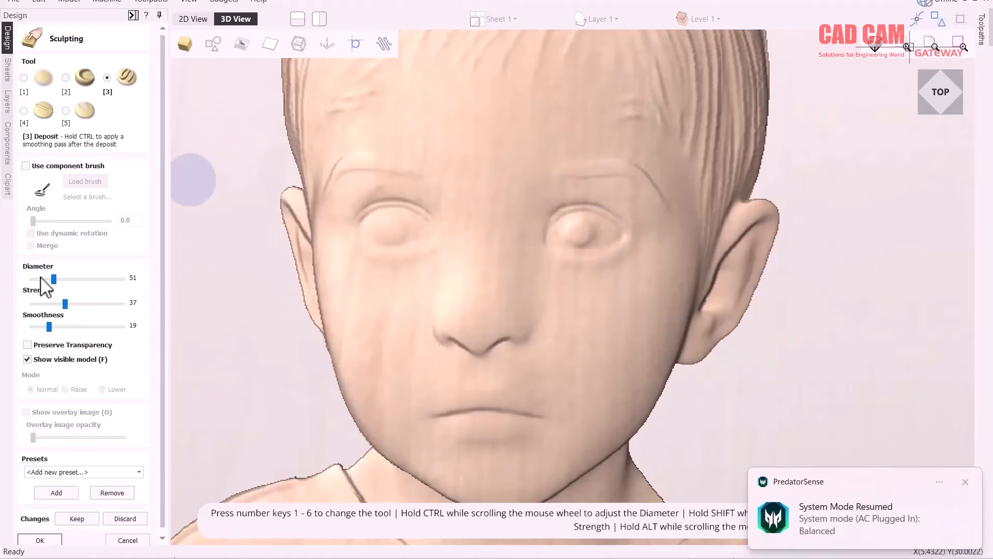
- Try depositing an eyebrow stroke above the eye nearer the large ear with brush diameter 33, and undo it
mouse_move(568, 169)
left_mouse_down()
mouse_move(643, 178)
mouse_move(658, 207)
left_mouse_up()
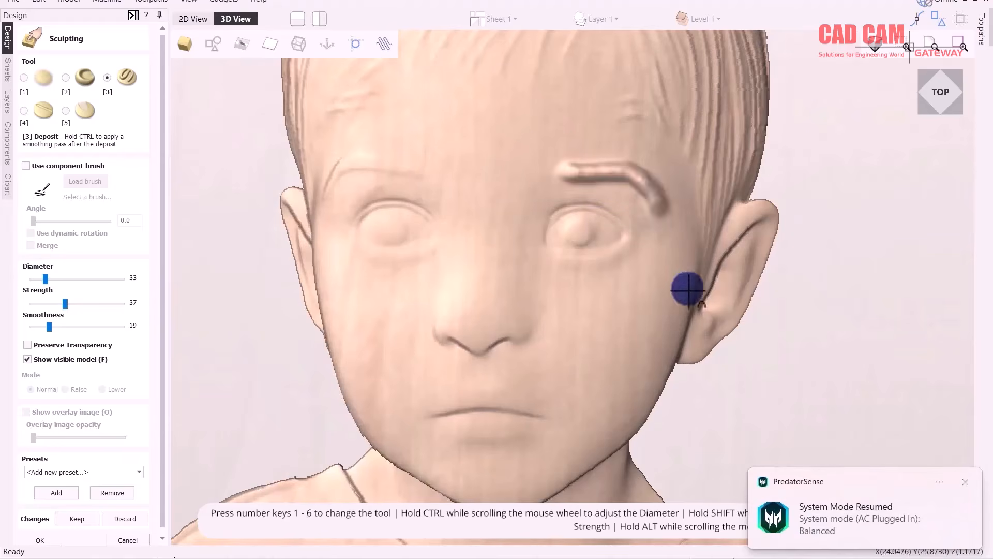
key("ctrl+z")
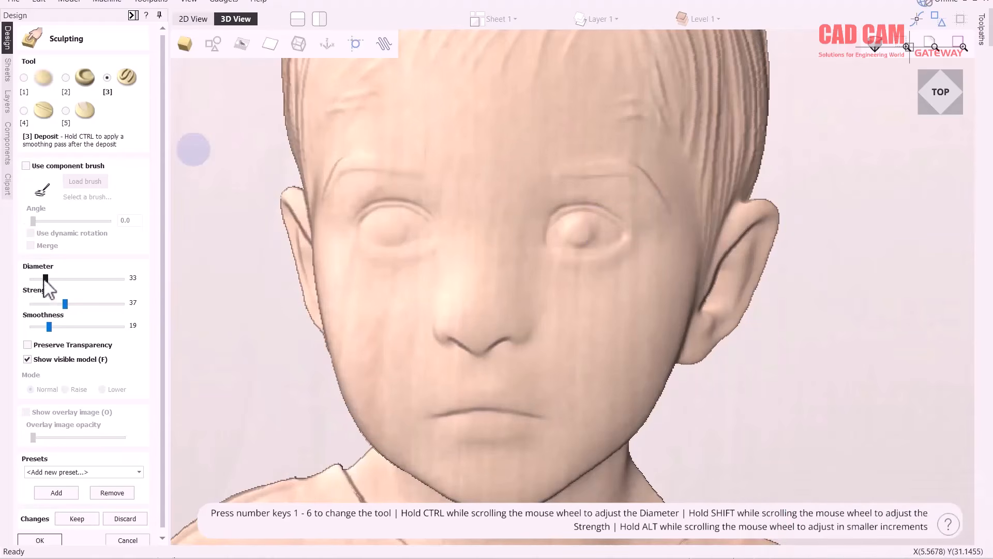
- Set the Deposit brush to diameter 19, strength 11 and smoothness 31, and deposit an eyebrow stroke above each eye
mouse_move(65, 306)
left_mouse_down()
mouse_move(44, 305)
mouse_move(80, 345)
left_mouse_up()
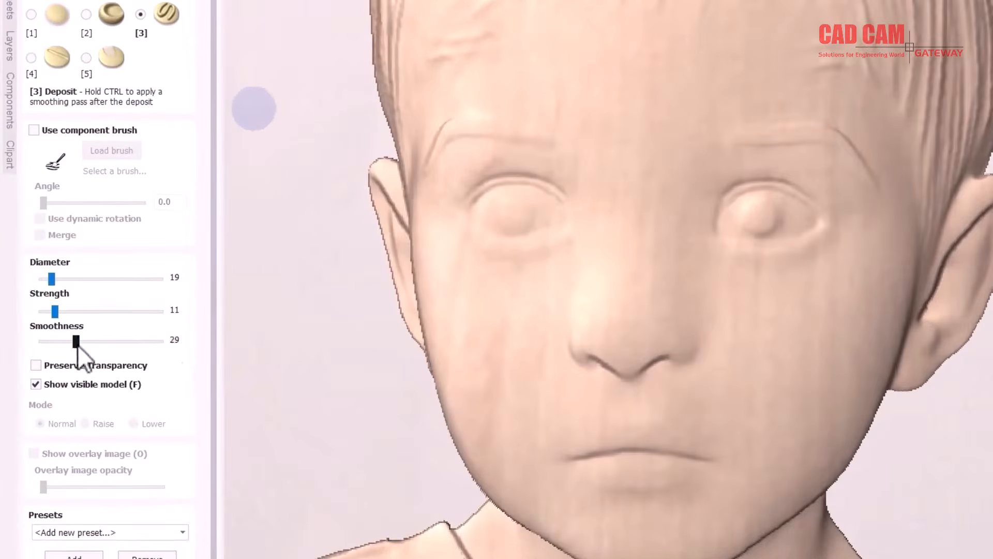
mouse_move(748, 142)
left_mouse_down()
mouse_move(832, 136)
mouse_move(881, 185)
left_mouse_up()
mouse_move(543, 137)
left_mouse_down()
mouse_move(468, 124)
mouse_move(425, 164)
left_mouse_up()
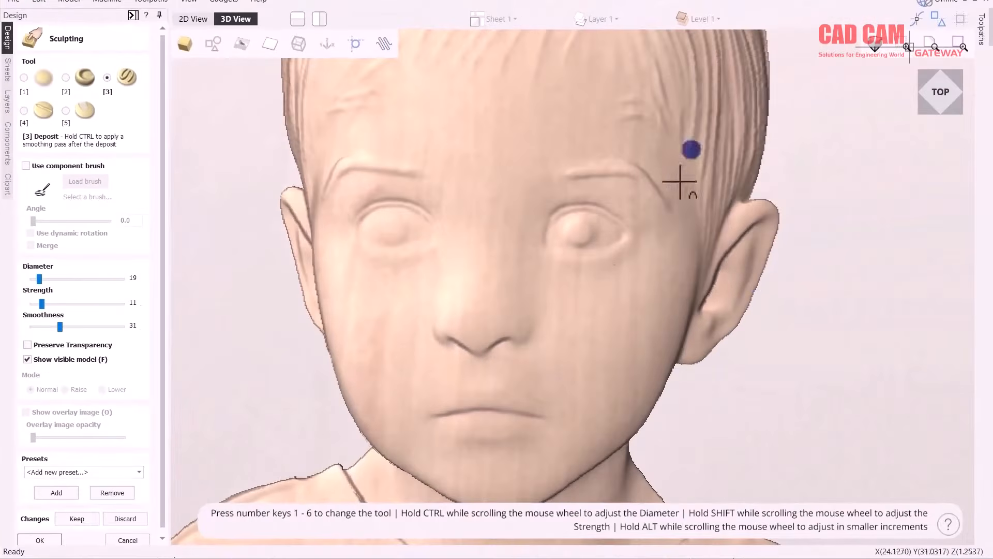
- Build up the lips, nostrils and the lower eyelid nearer the small ear with Deposit strength 4 and smoothness 67
mouse_move(439, 415)
left_mouse_down()
mouse_move(501, 399)
mouse_move(514, 410)
left_mouse_up()
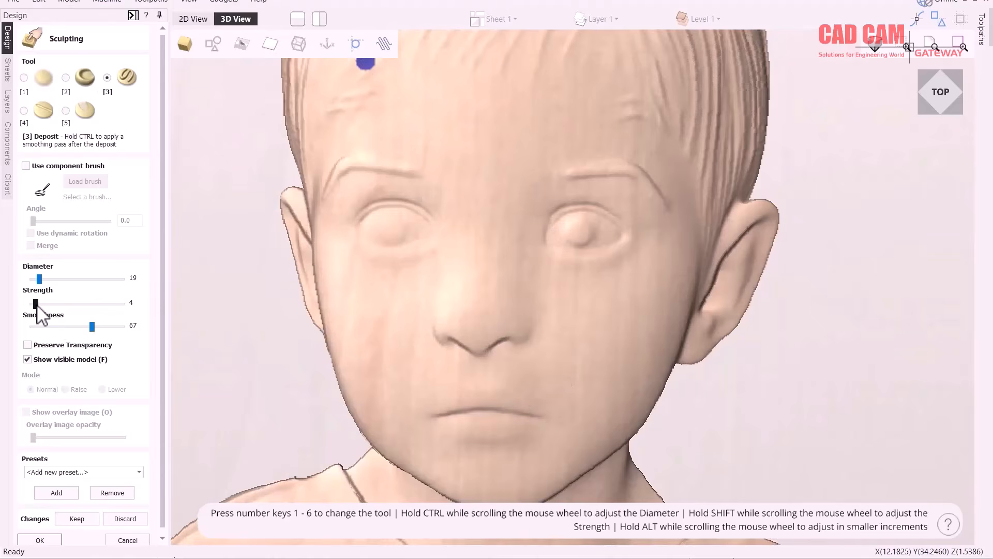
mouse_move(466, 401)
left_mouse_down()
mouse_move(525, 408)
mouse_move(487, 391)
mouse_move(438, 401)
mouse_move(492, 441)
mouse_move(440, 432)
left_mouse_up()
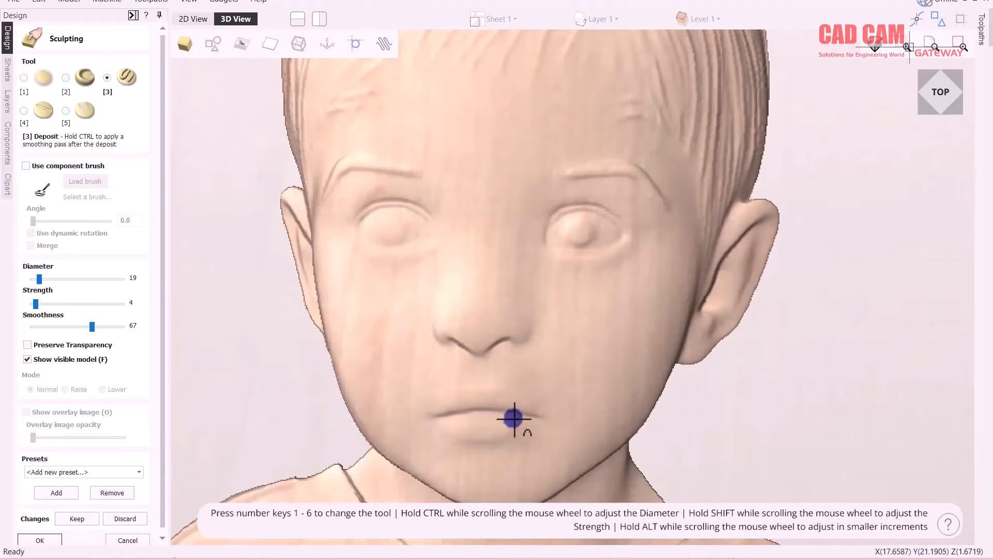
mouse_move(520, 334)
left_mouse_down()
mouse_move(480, 343)
mouse_move(445, 329)
left_mouse_up()
left_click_drag(427, 253, 361, 254)
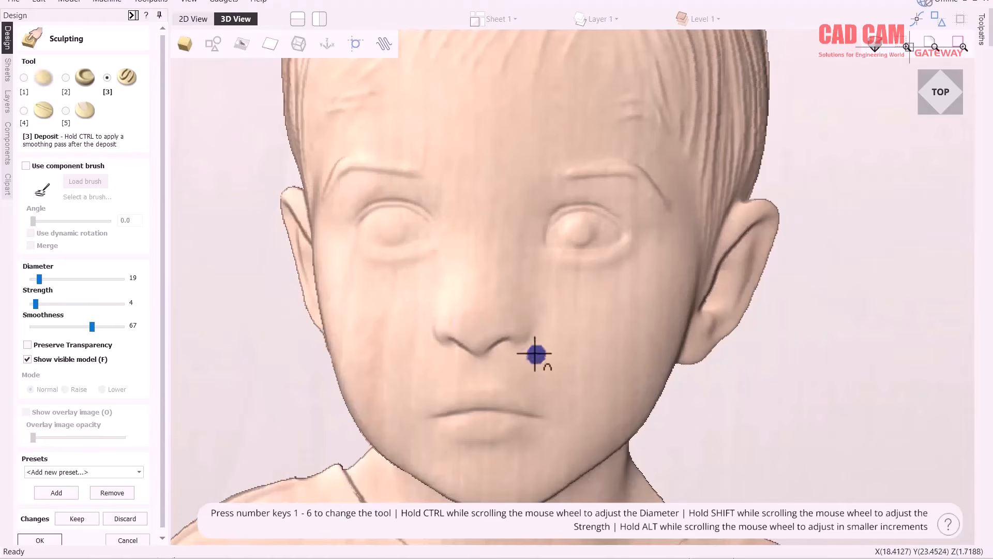
mouse_move(533, 333)
left_mouse_down()
mouse_move(510, 317)
mouse_move(435, 336)
mouse_move(450, 304)
left_mouse_up()
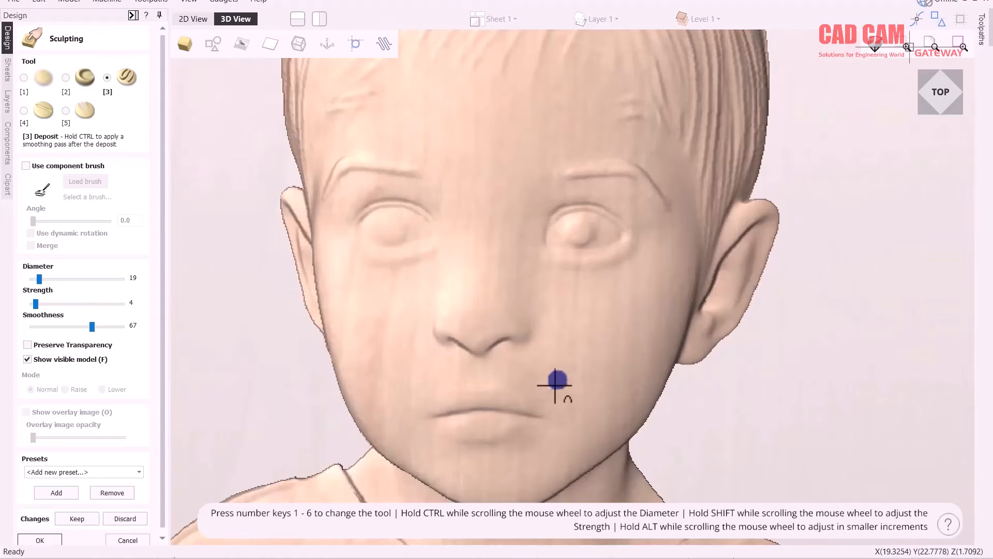
mouse_move(538, 415)
left_mouse_down()
mouse_move(512, 431)
mouse_move(528, 424)
left_mouse_up()
mouse_move(439, 418)
left_mouse_down()
mouse_move(443, 401)
mouse_move(440, 412)
left_mouse_up()
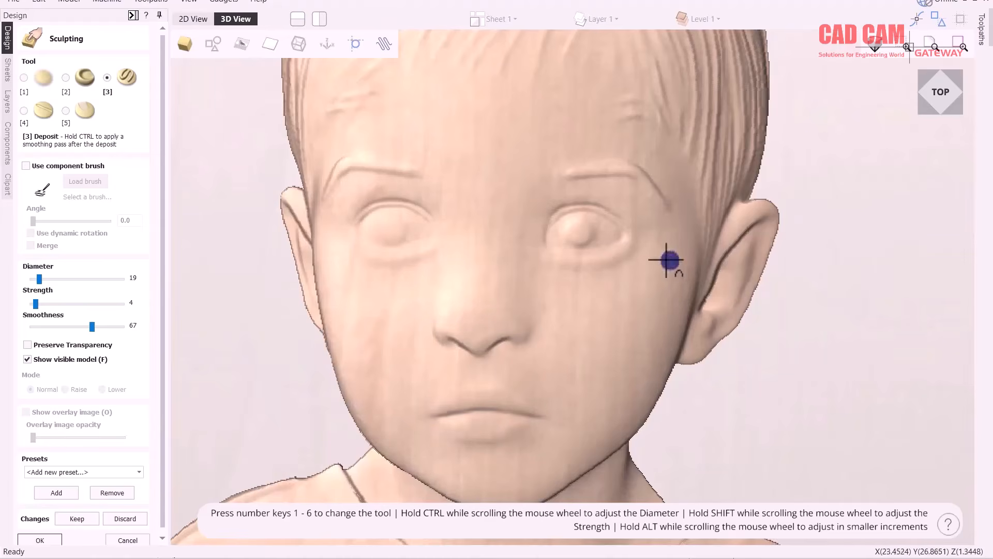
- Accept the sculpted facial details and finish the Sculpting tool
scroll(506, 250, "down", 3)
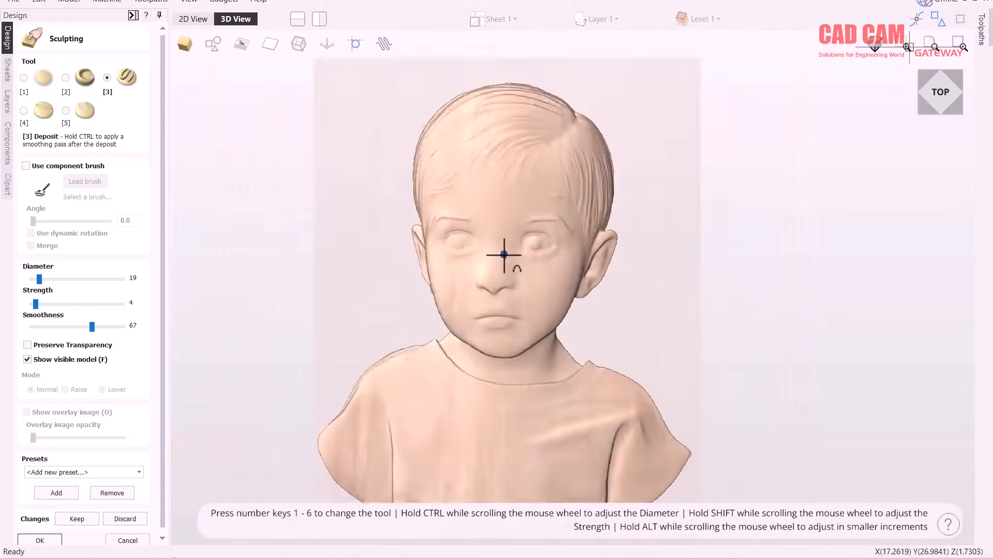
scroll(495, 268, "up", 1)
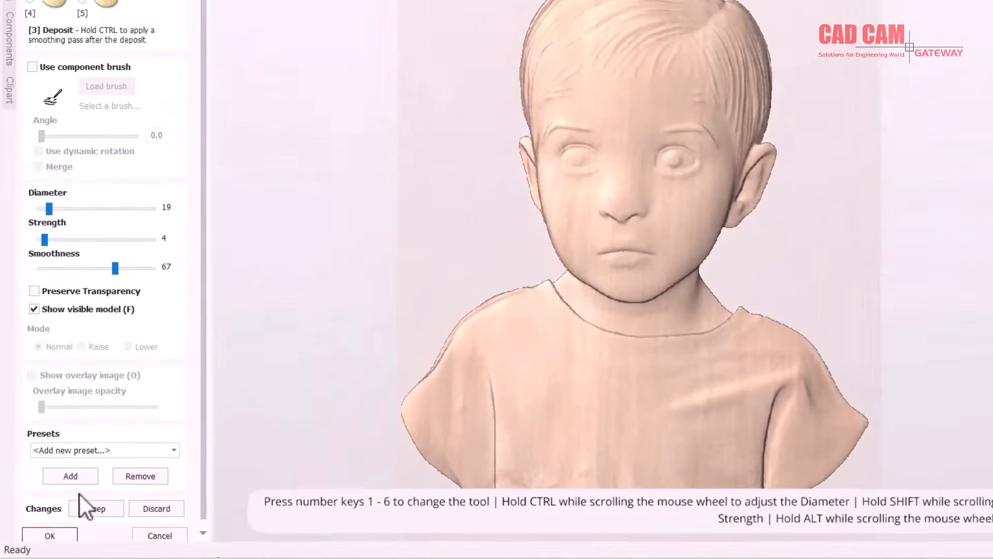
left_click(52, 536)
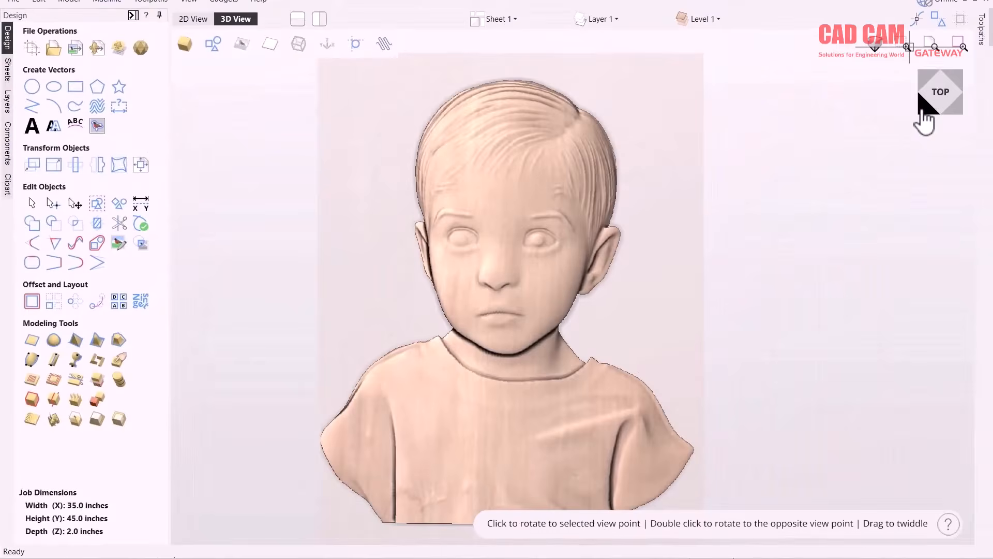
- Confirm the material setup with 2.0 inch thickness, Z-zero on the material surface and no gap above the model, for a 3D finishing toolpath
left_click(922, 110)
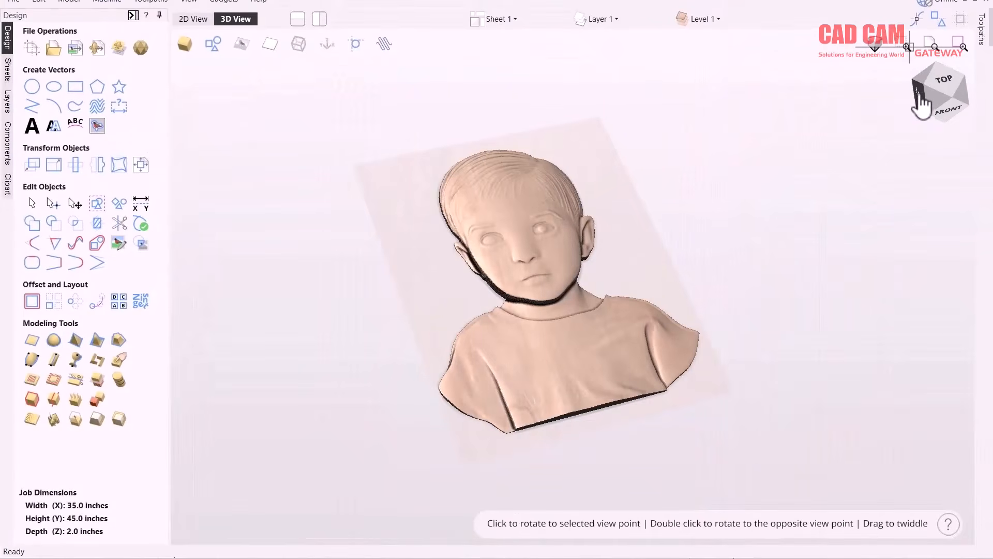
left_click(923, 111)
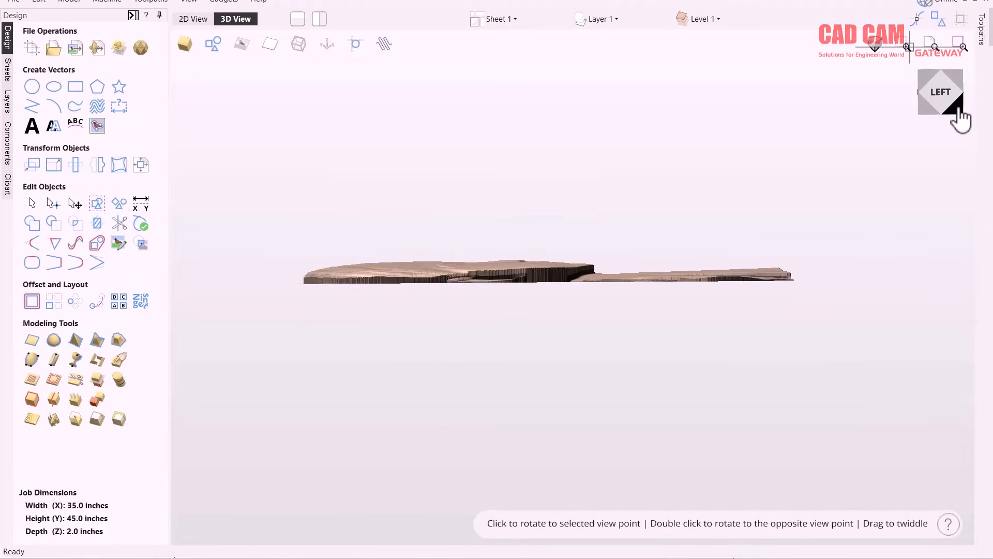
left_click_drag(950, 86, 860, 142)
left_click(941, 88)
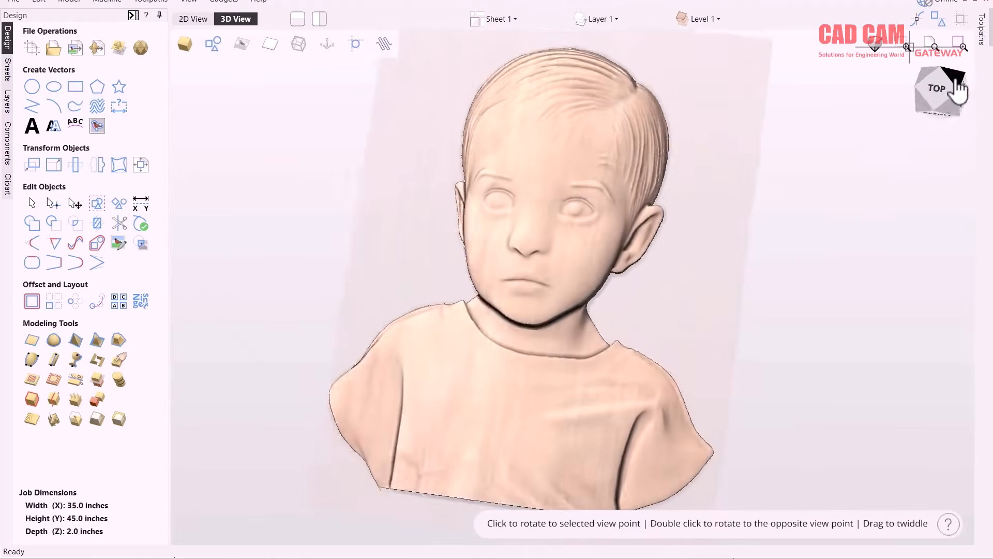
mouse_move(943, 87)
left_mouse_down()
mouse_move(949, 108)
mouse_move(925, 93)
left_mouse_up()
left_click(189, 23)
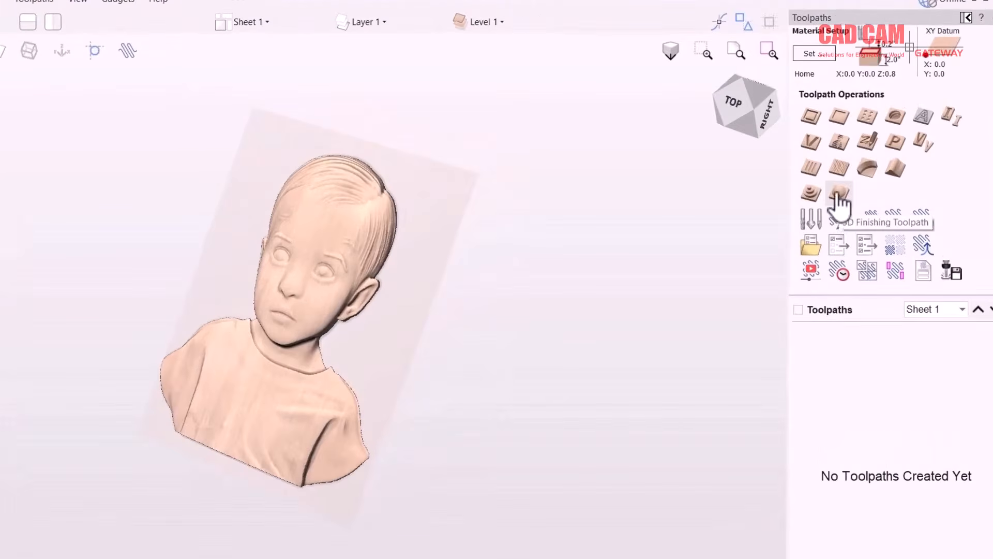
left_click(838, 194)
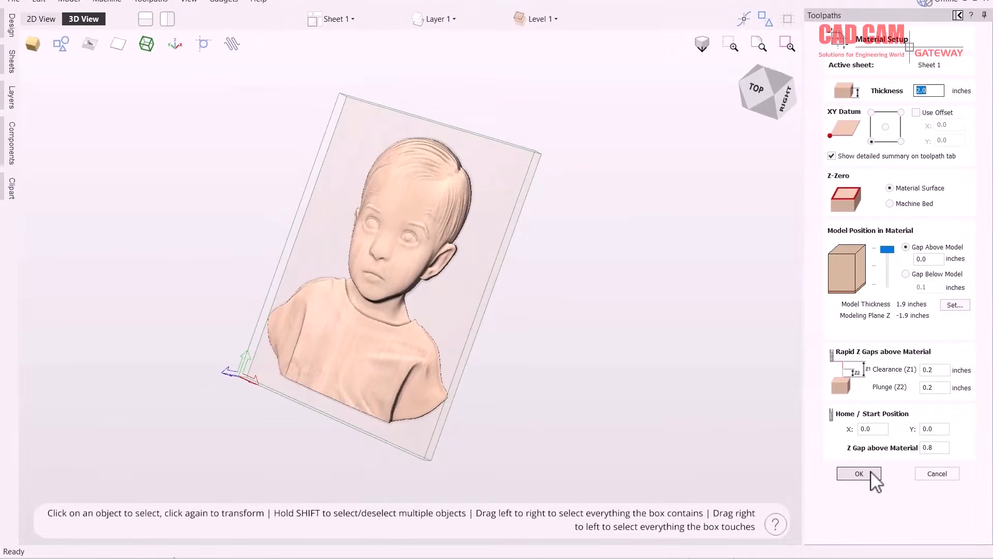
left_click(872, 472)
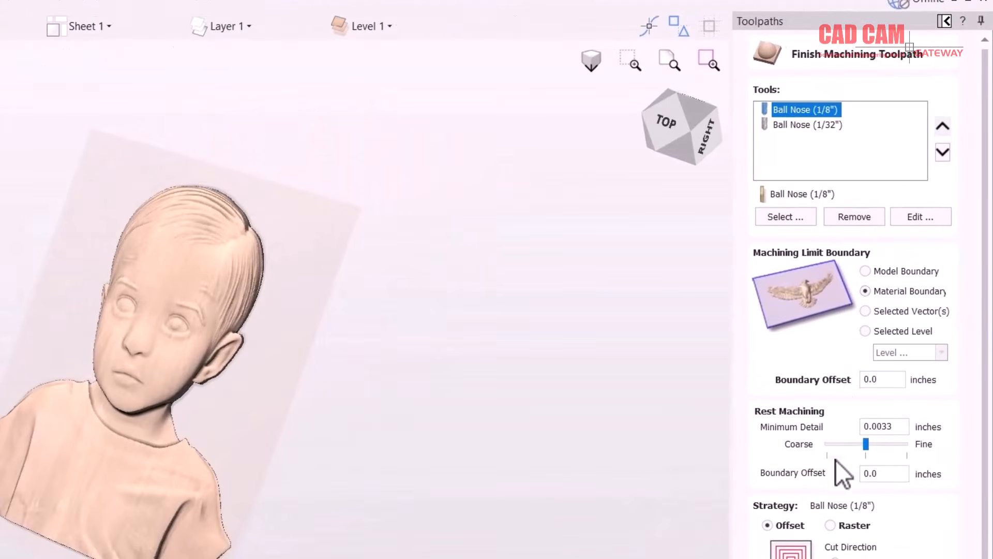
- Calculate the 3D Finish 1 toolpath with 1/8" and 1/32" ball nose tools, Material Boundary limit and the climb Offset strategy
left_click(806, 126)
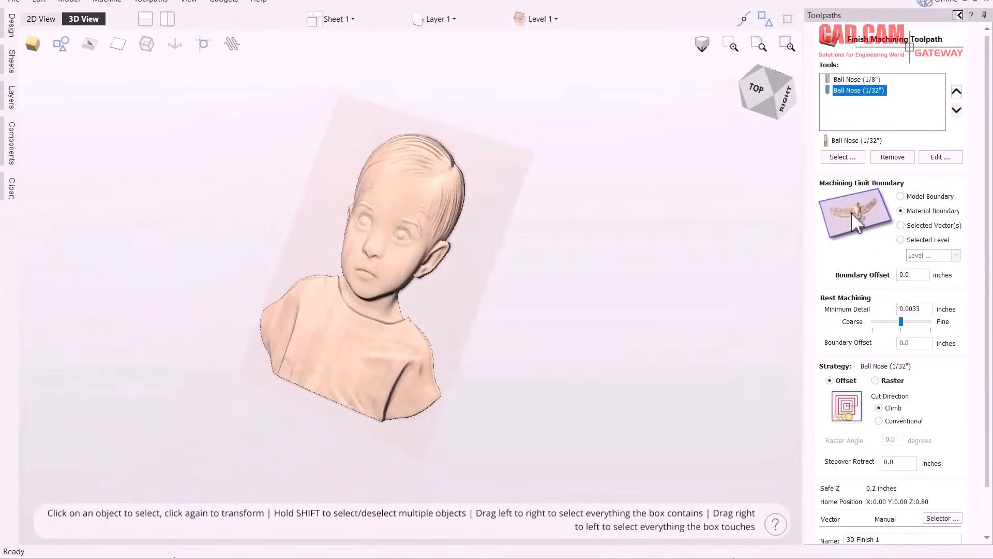
scroll(973, 218, "down", 3)
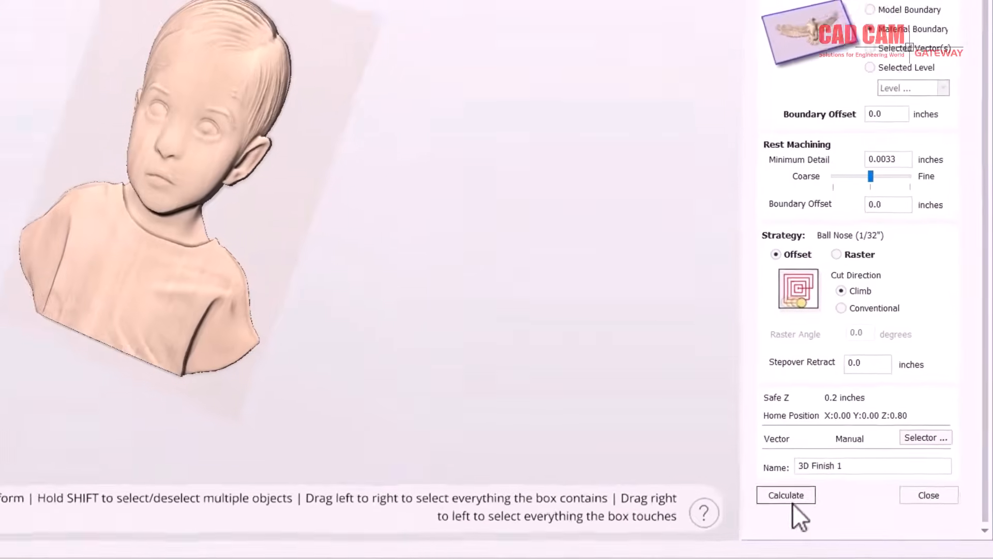
left_click(775, 492)
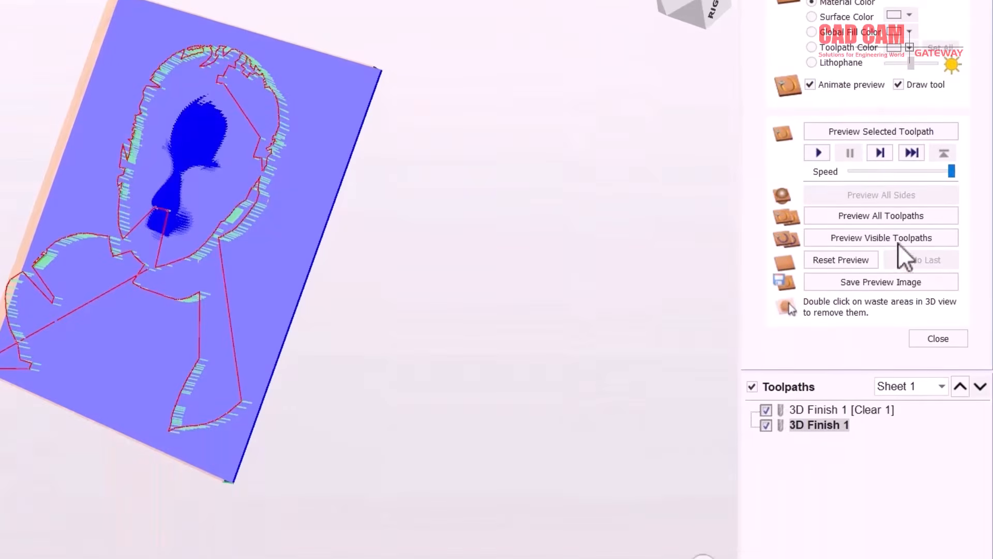
- Preview all toolpaths on the material and inspect the machined portrait from the top
left_click(881, 217)
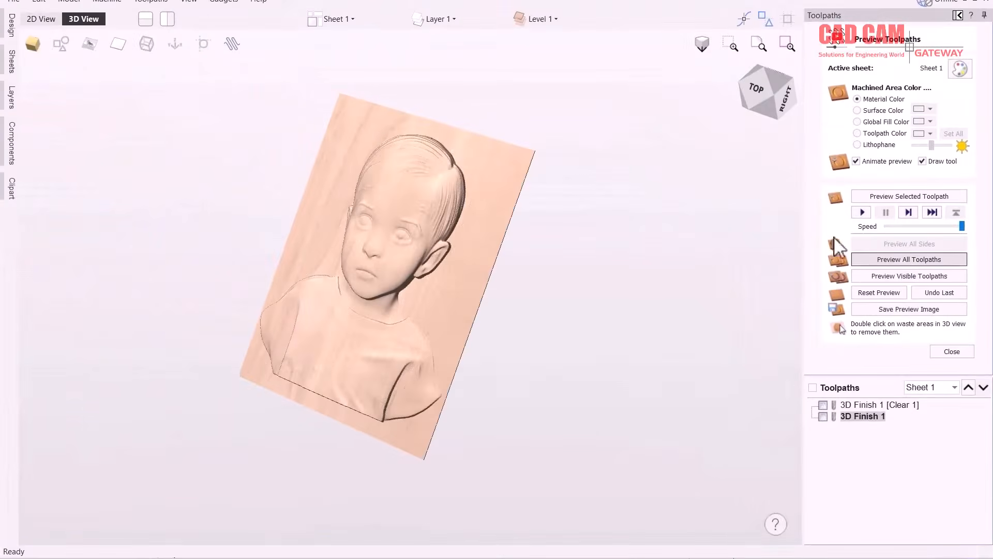
mouse_move(756, 89)
left_mouse_down()
mouse_move(750, 64)
mouse_move(774, 116)
mouse_move(722, 104)
mouse_move(741, 75)
mouse_move(773, 93)
mouse_move(767, 120)
mouse_move(712, 61)
mouse_move(716, 90)
mouse_move(744, 126)
mouse_move(683, 125)
mouse_move(774, 141)
mouse_move(745, 125)
mouse_move(781, 101)
mouse_move(748, 58)
mouse_move(774, 93)
left_mouse_up()
left_click(770, 91)
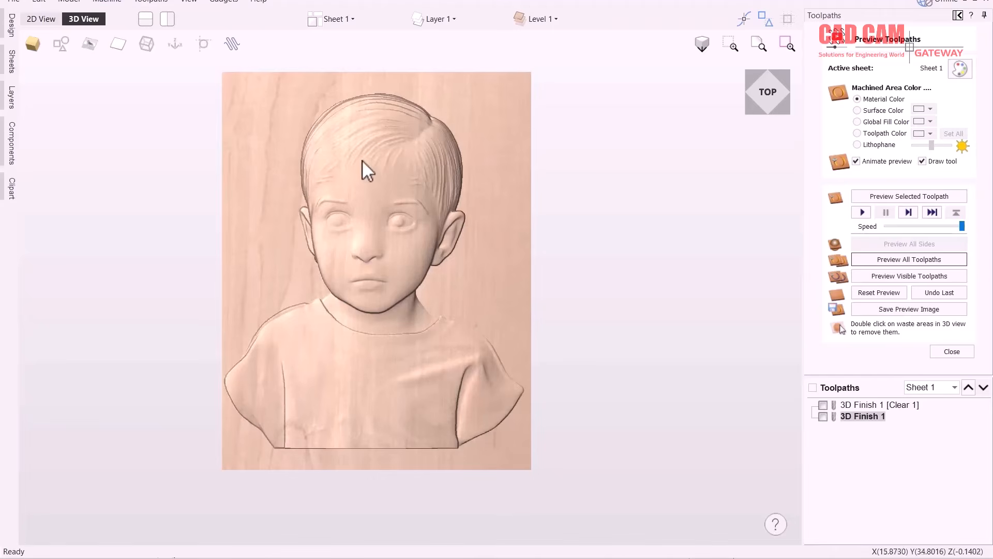
scroll(362, 159, "up", 2)
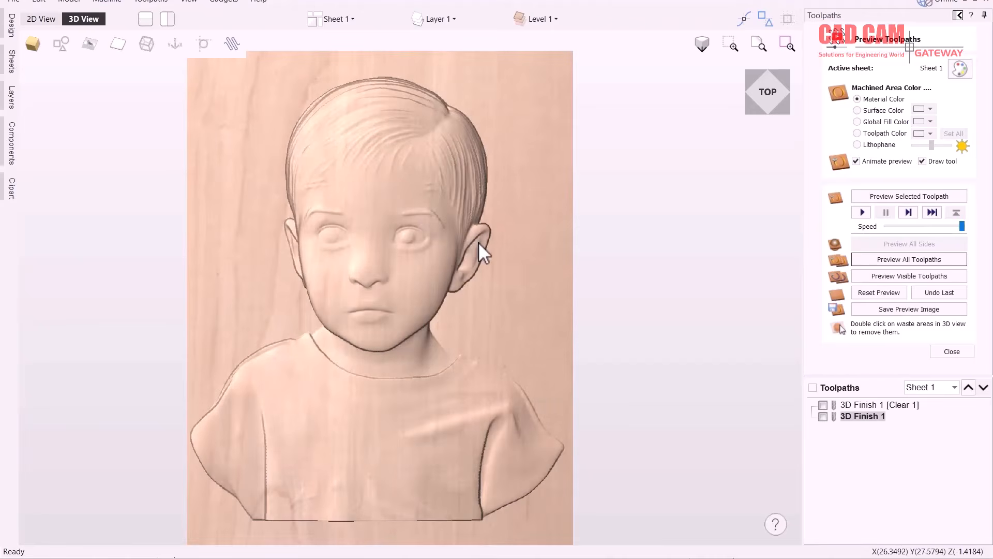